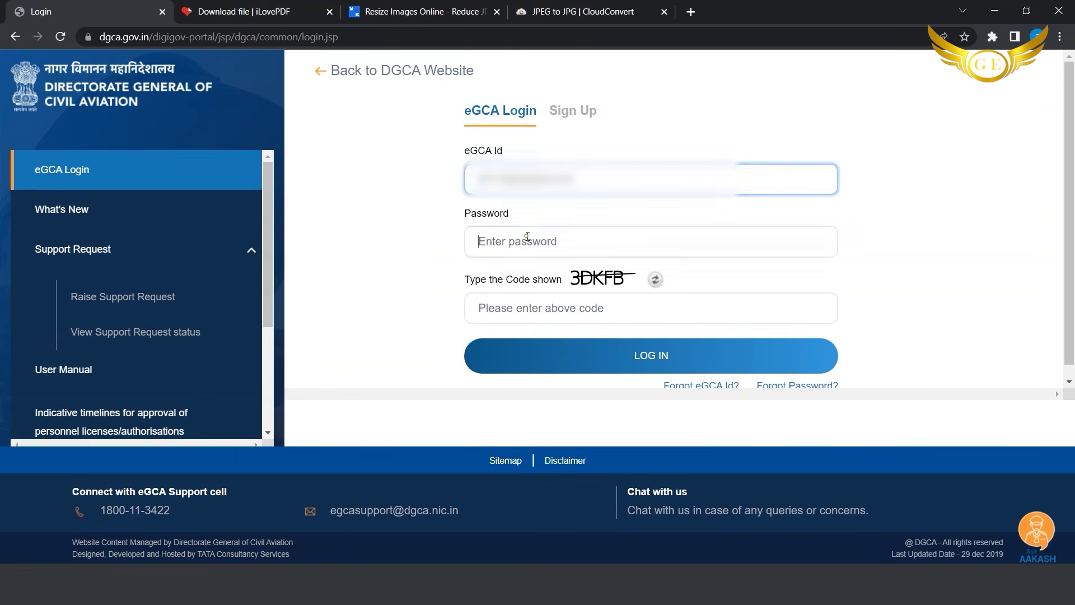
Log in to the eGCA account by entering the account password and the displayed captcha code
left_click(561, 238)
type("•••")
key("BackSpace")
key("BackSpace")
key("BackSpace")
key("BackSpace")
key("BackSpace")
type("••")
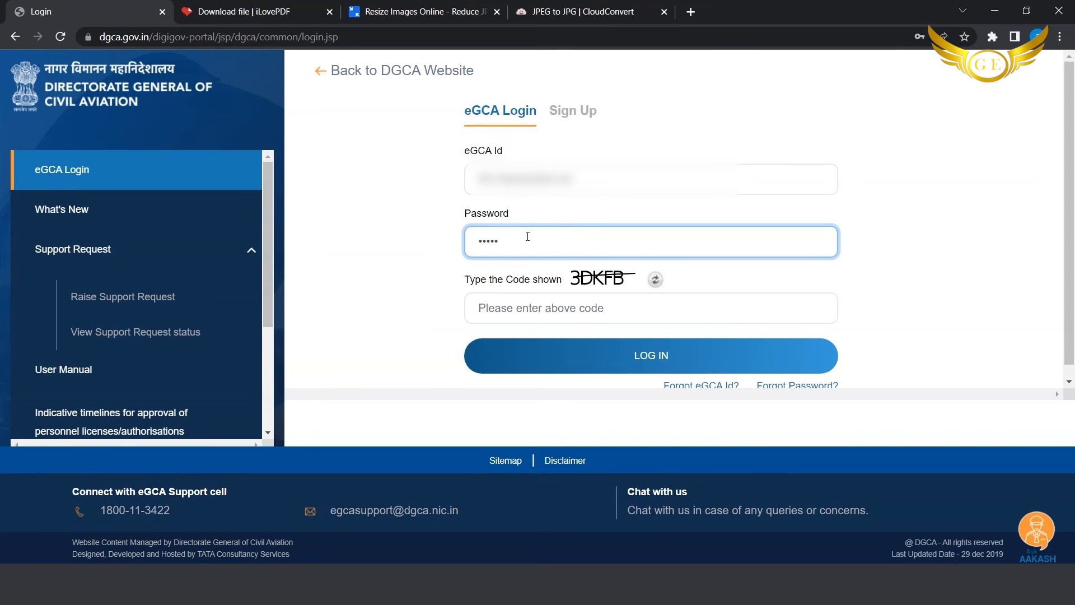
type("•")
left_click(577, 306)
type("3DKFB")
left_click(585, 369)
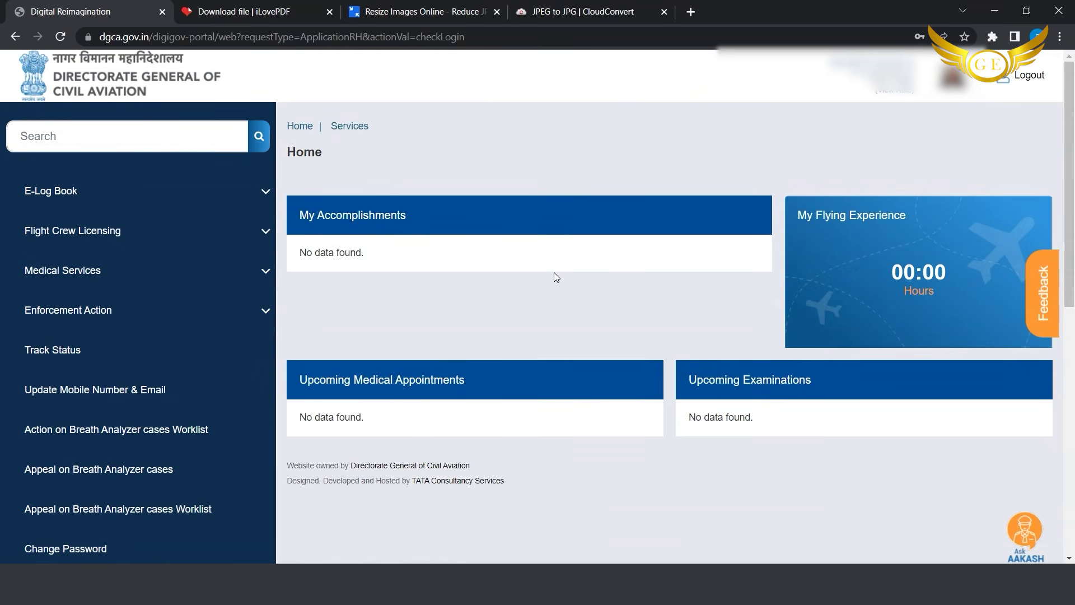
Start an Issuance of Class 2 Medical application with DGCA empanelled Medical Examiner as the medical center
left_click(112, 273)
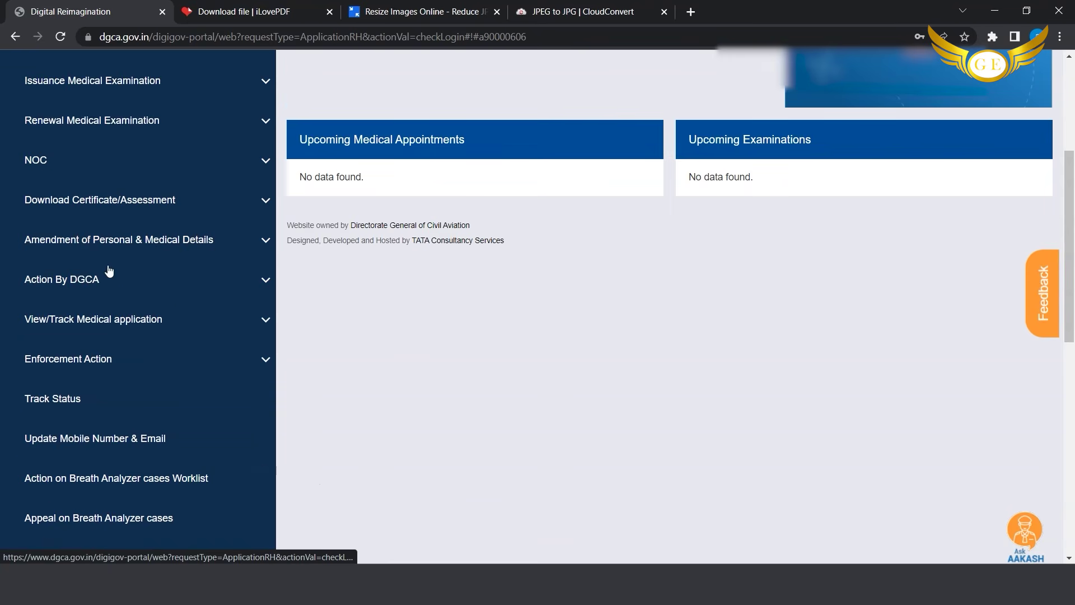
scroll(129, 171, "up", 4)
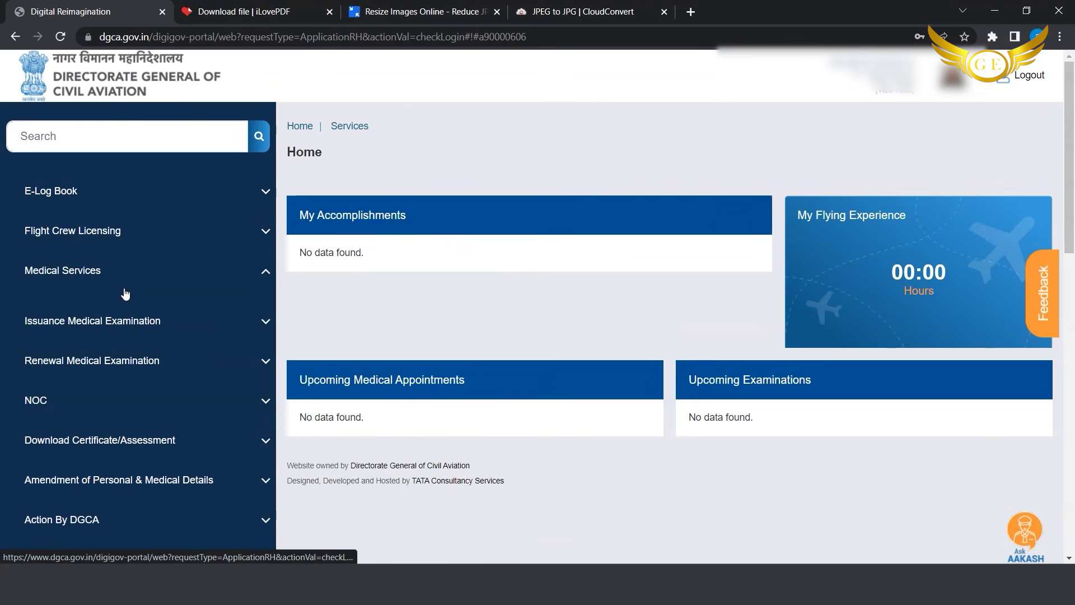
scroll(126, 294, "down", 2)
scroll(122, 329, "down", 2)
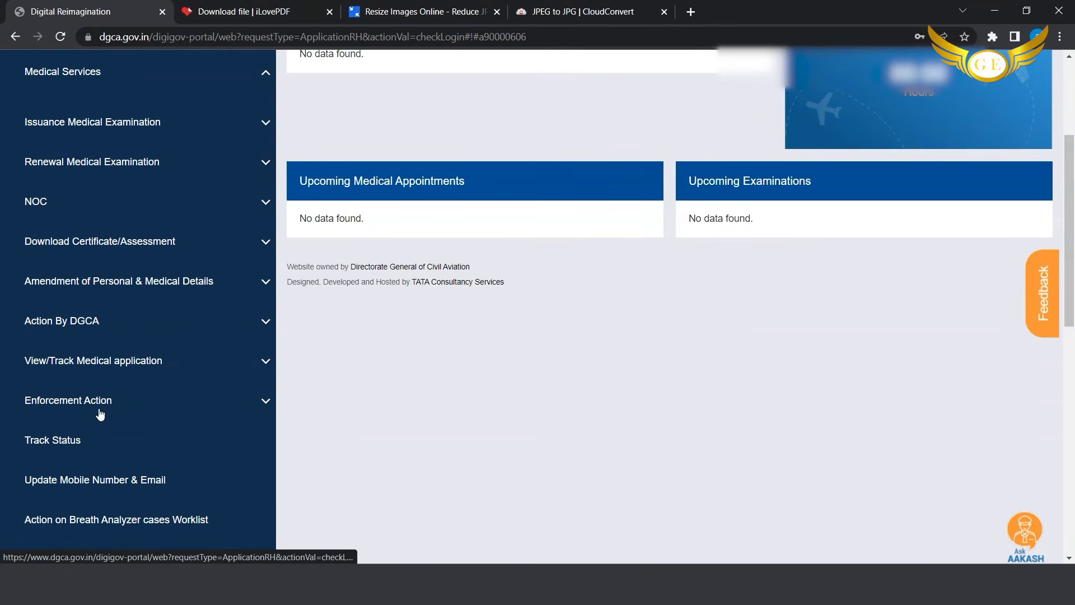
scroll(112, 313, "up", 4)
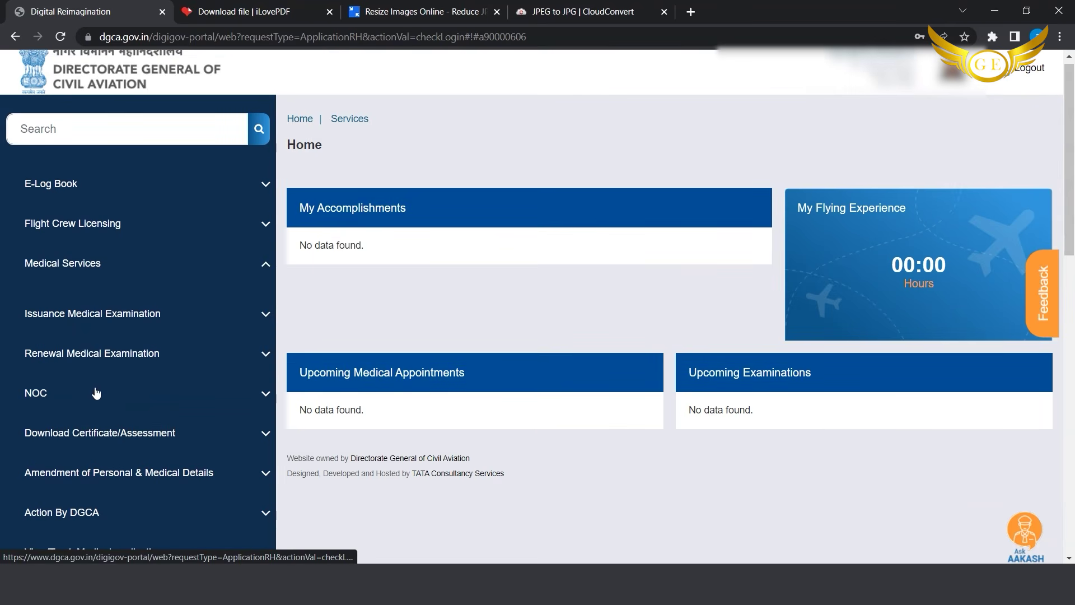
left_click(176, 319)
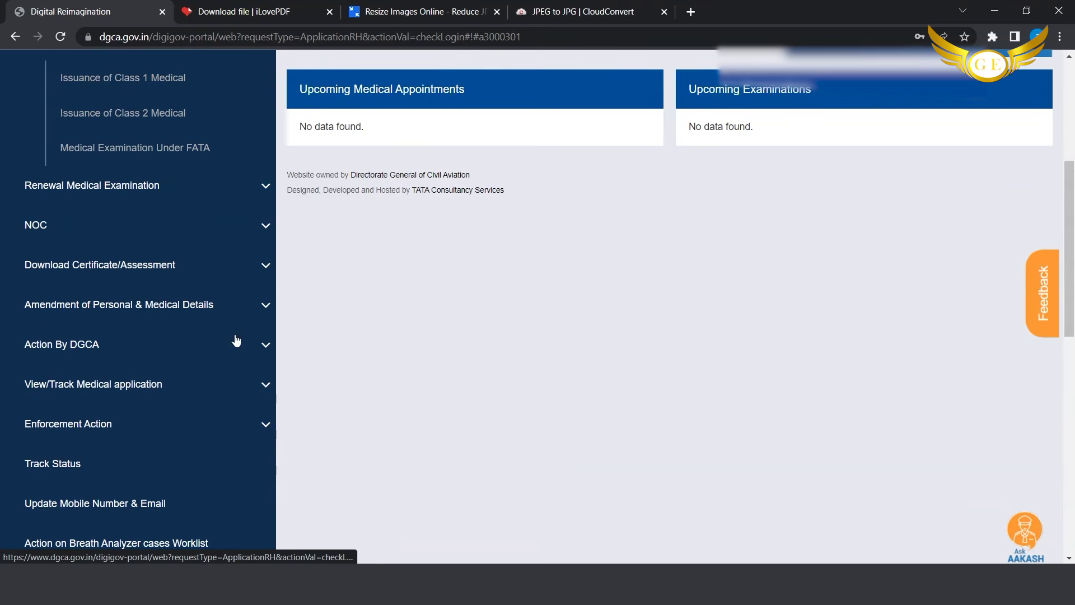
left_click(122, 114)
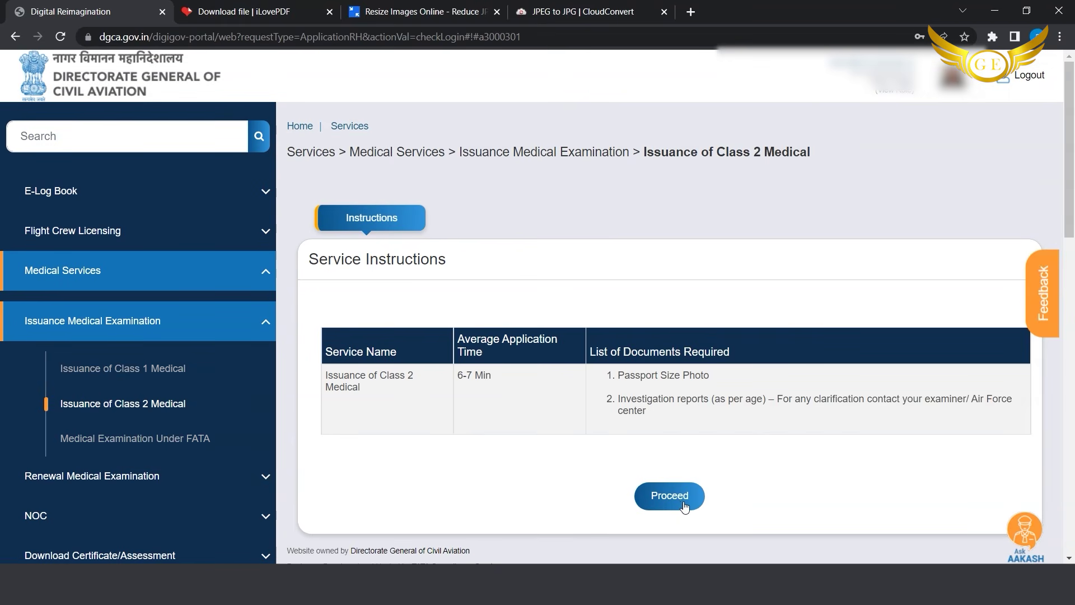
left_click(683, 503)
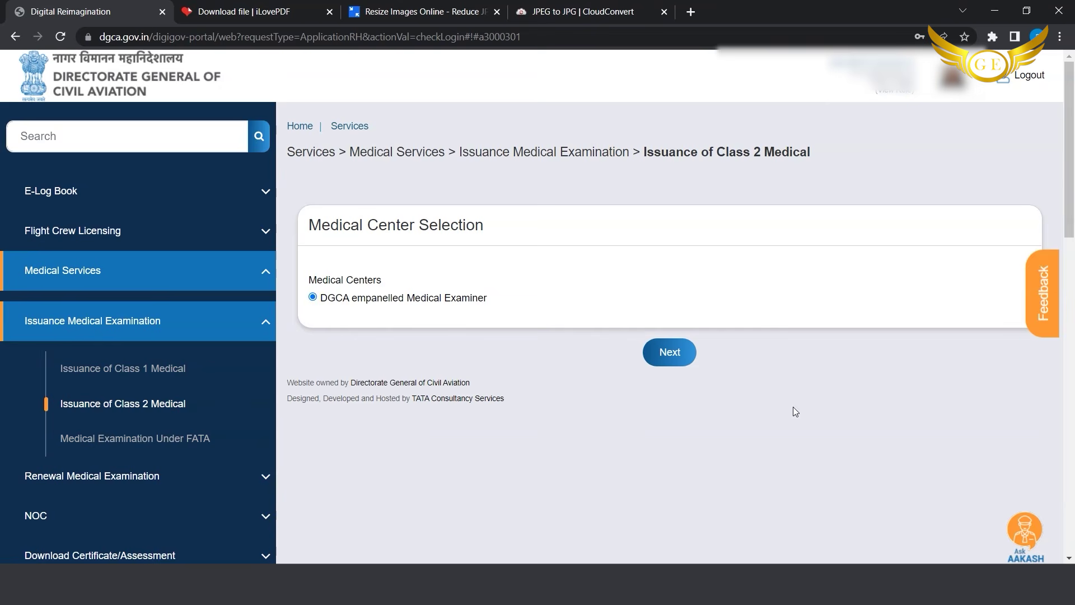
left_click(668, 353)
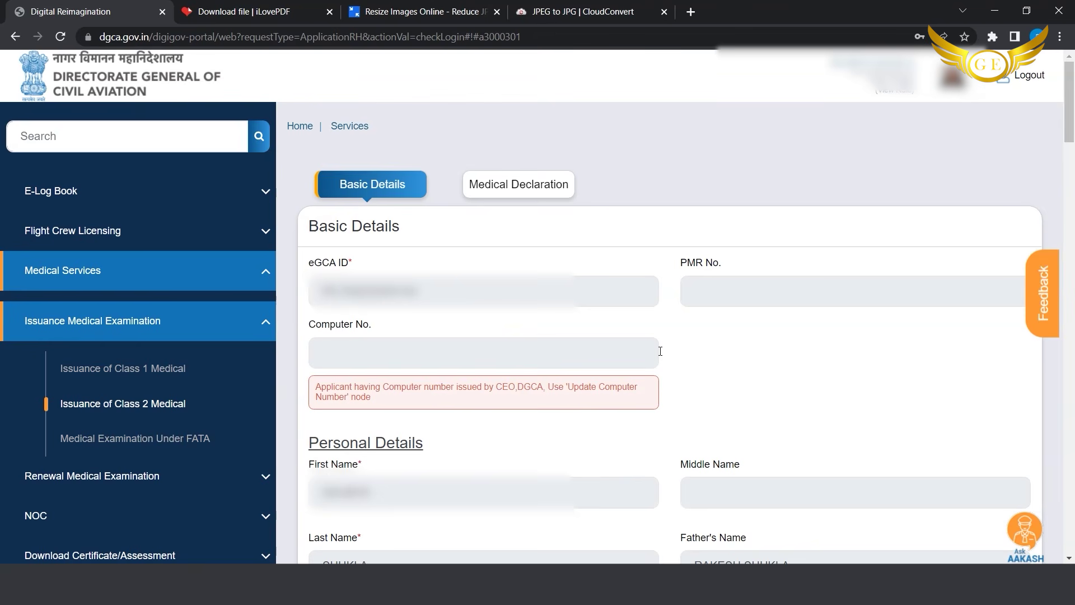
Answer No to both Employment Details questions: being employed and being employed in Indian Military/Para Military Forces
scroll(660, 351, "down", 15)
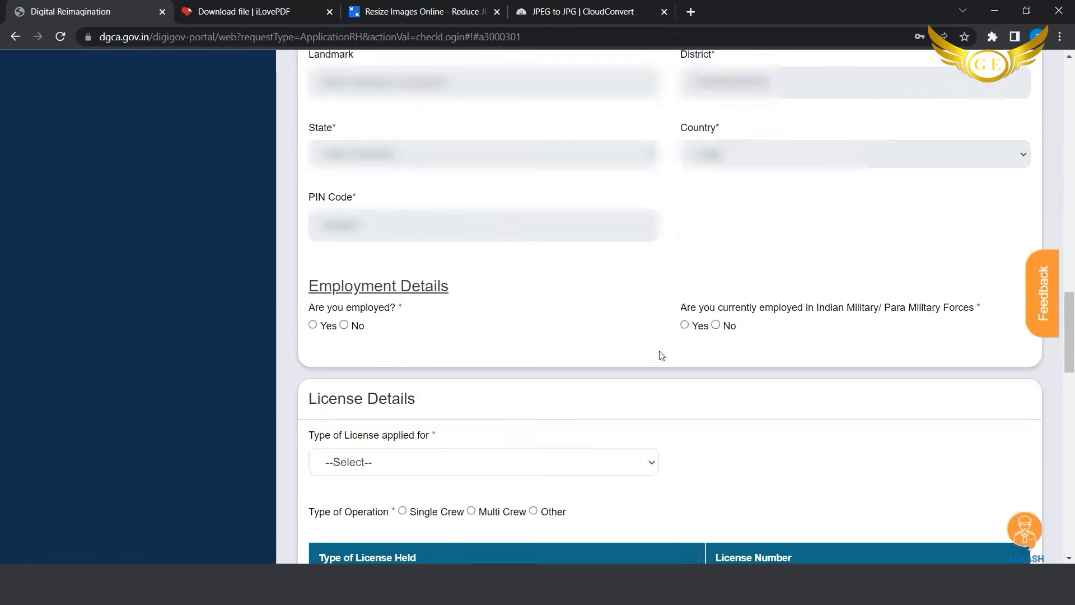
scroll(660, 351, "down", 10)
scroll(660, 351, "up", 20)
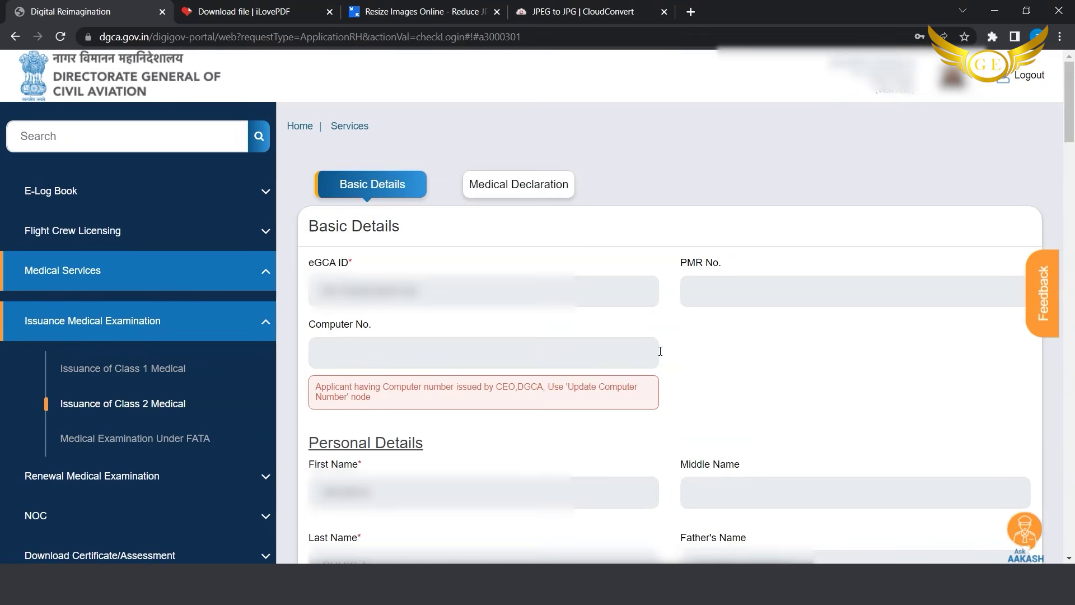
scroll(660, 351, "down", 15)
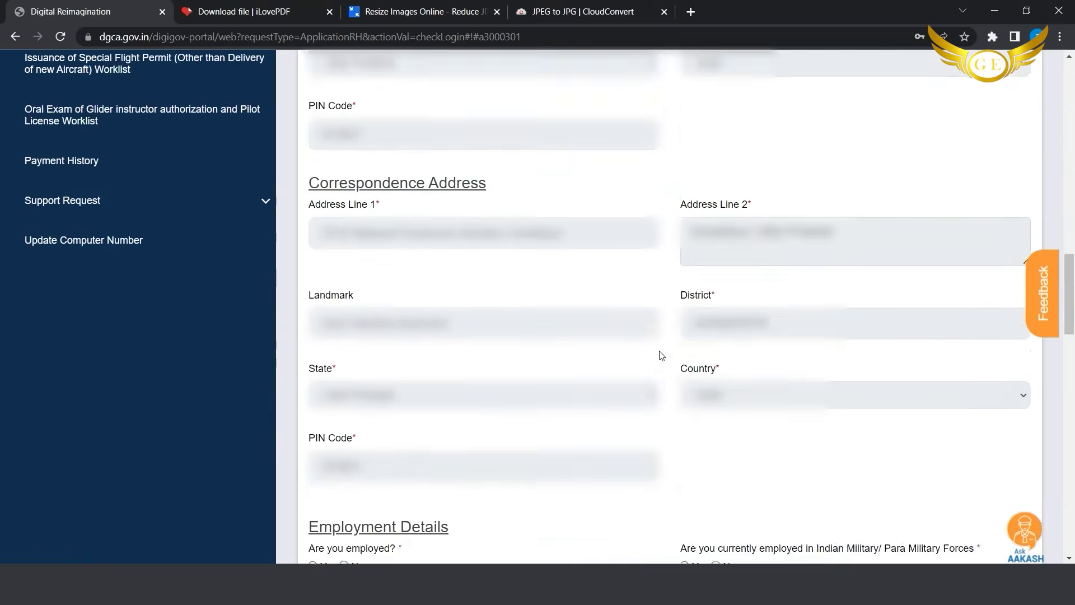
scroll(659, 351, "down", 15)
scroll(659, 351, "up", 10)
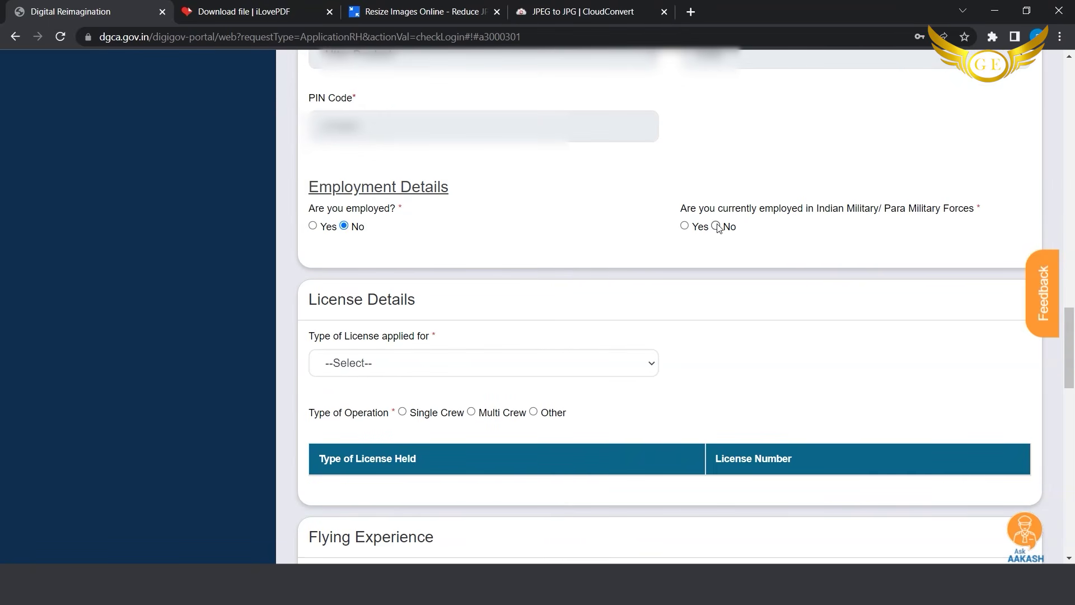
Set the license applied for to Student Pilot License (Aeroplane) and the type of operation to Multi Crew
left_click(651, 375)
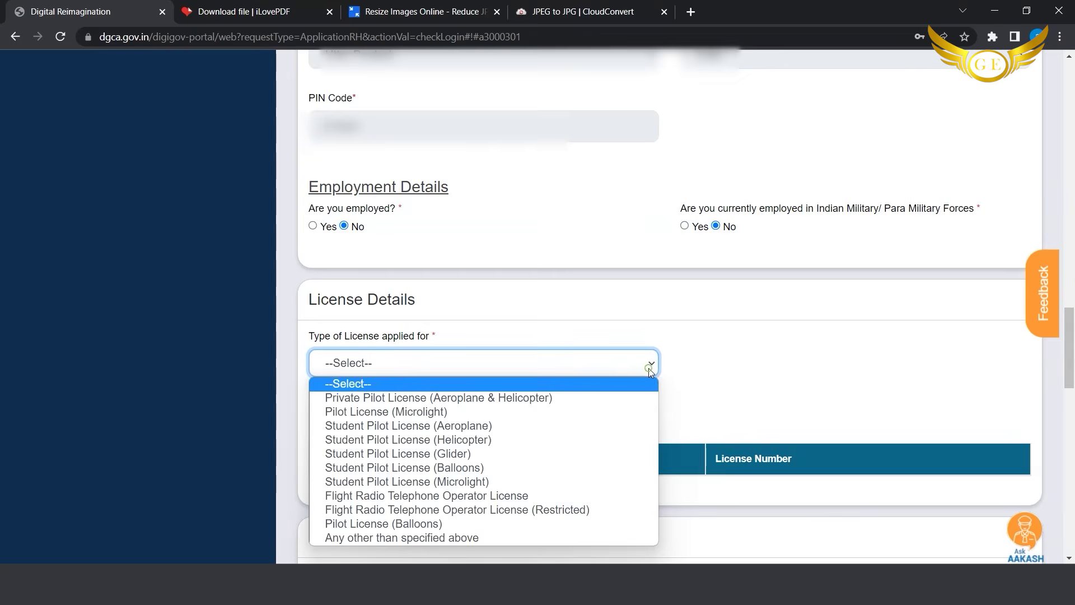
left_click(488, 429)
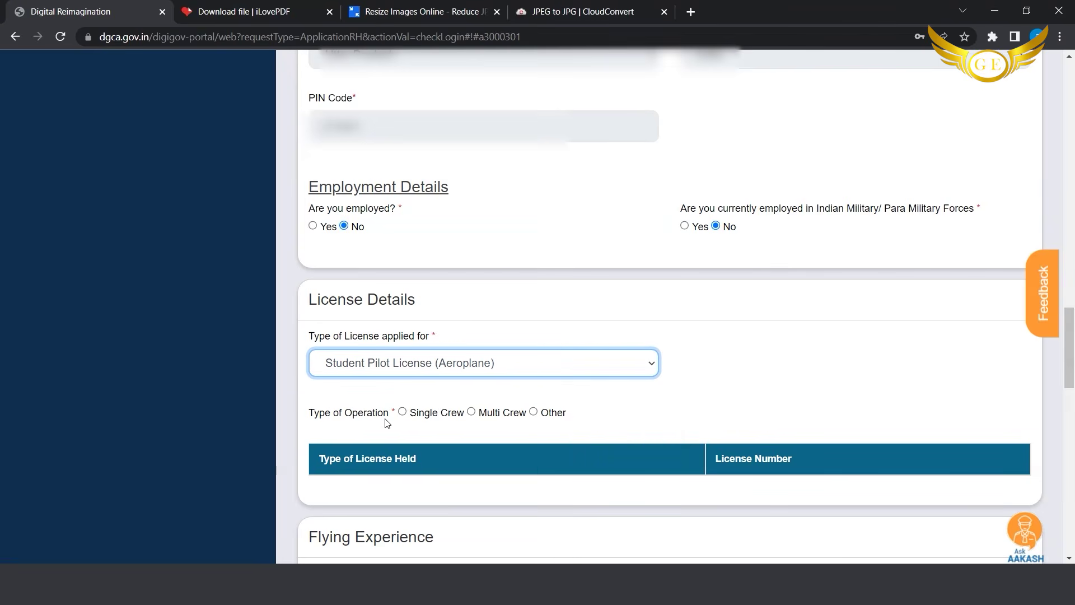
left_click(474, 414)
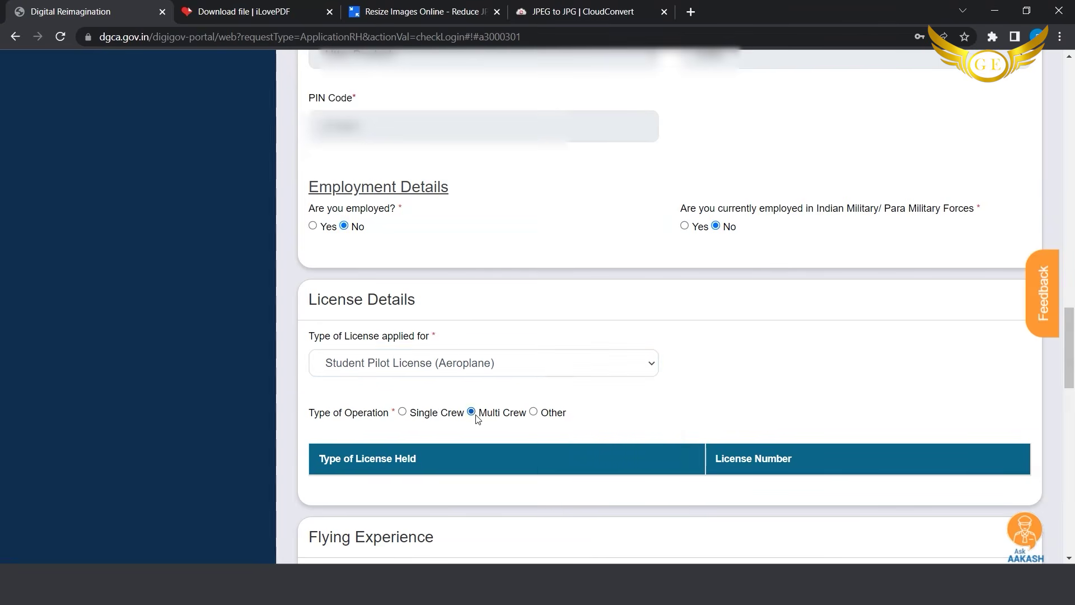
Upload 3.jpg as the passport size photo of the application
scroll(476, 414, "down", 15)
left_click(353, 422)
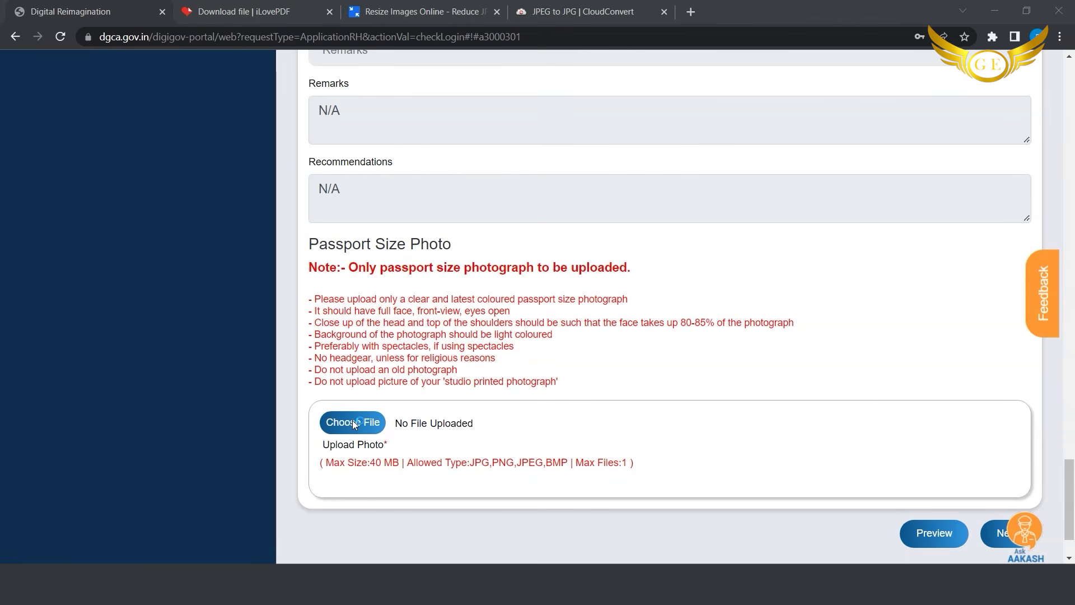
left_click(417, 317)
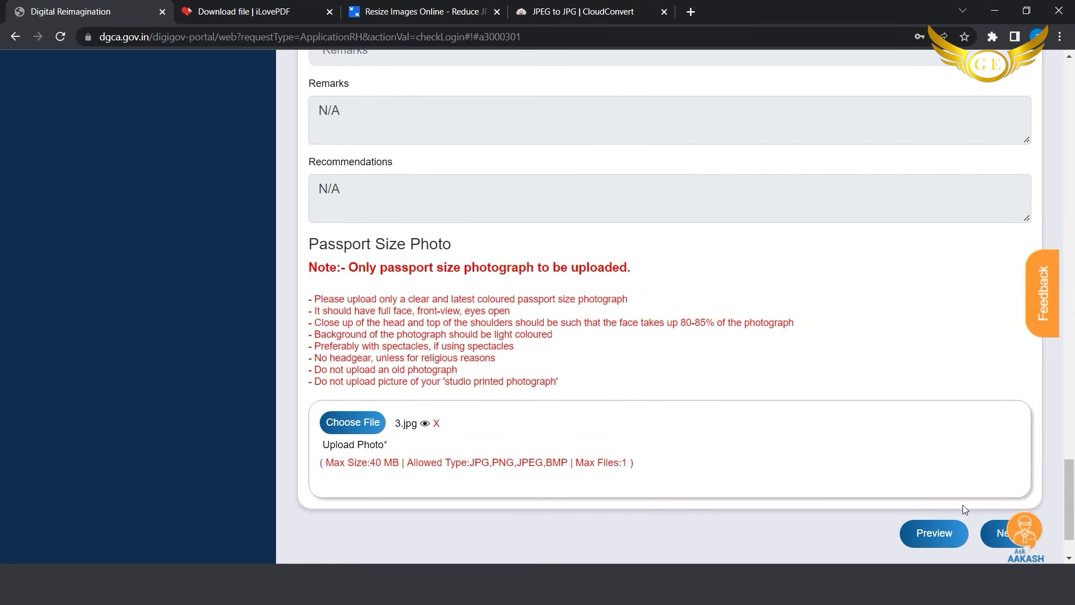
Continue to the Medical Declaration and answer No to the items from Nervous/Mental trouble through Fainting or giddiness, Fits or convulsions
scroll(822, 425, "up", 20)
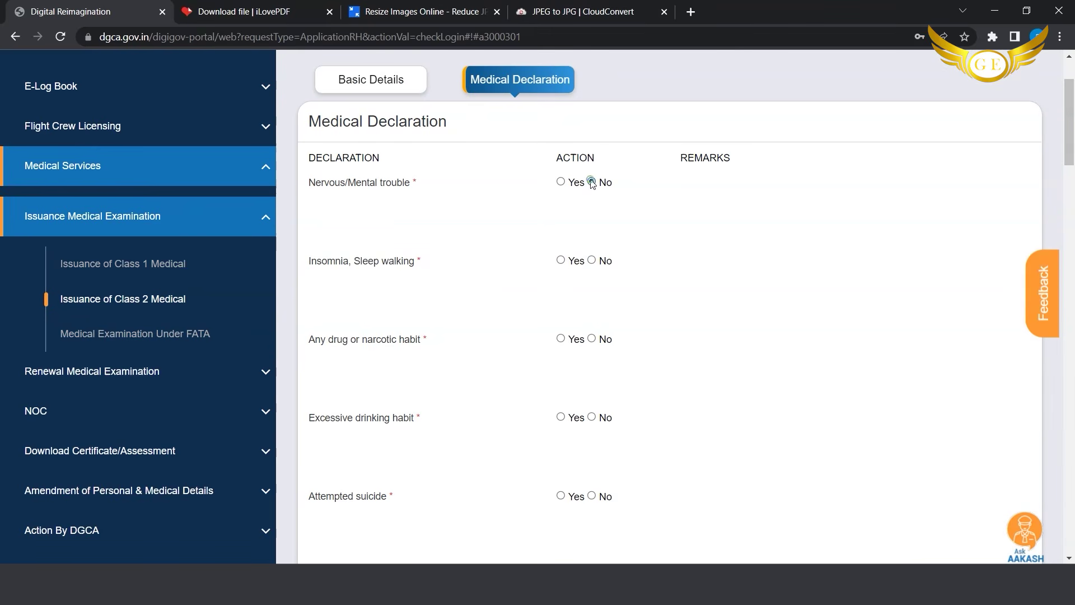
left_click(591, 261)
left_click(591, 339)
left_click(592, 417)
scroll(595, 414, "down", 2)
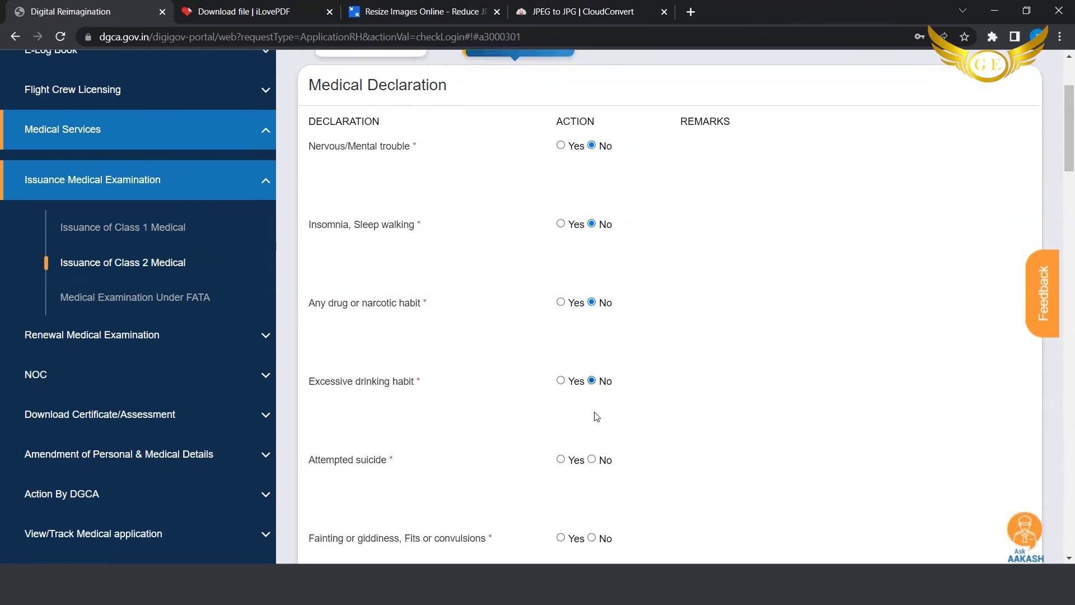
left_click(592, 389)
scroll(594, 391, "down", 1)
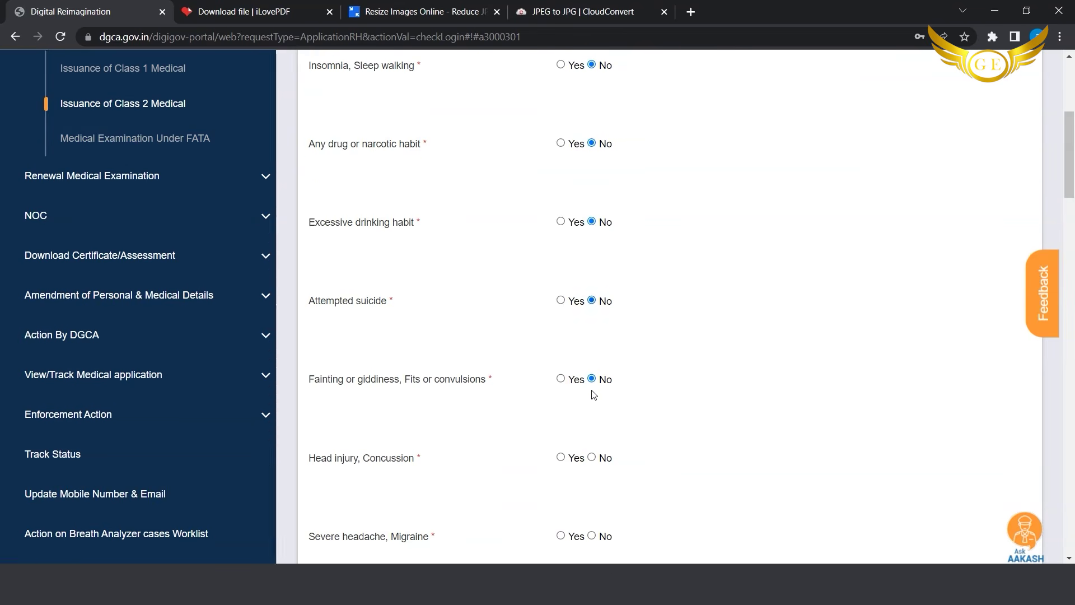
Answer No to the declarations on head injury, severe headache, sea/car/air sickness, heart trouble and high or low blood pressure
left_click(592, 456)
scroll(593, 459, "down", 1)
scroll(592, 448, "down", 1)
left_click(592, 440)
scroll(592, 442, "down", 1)
left_click(592, 416)
scroll(593, 419, "down", 1)
left_click(592, 397)
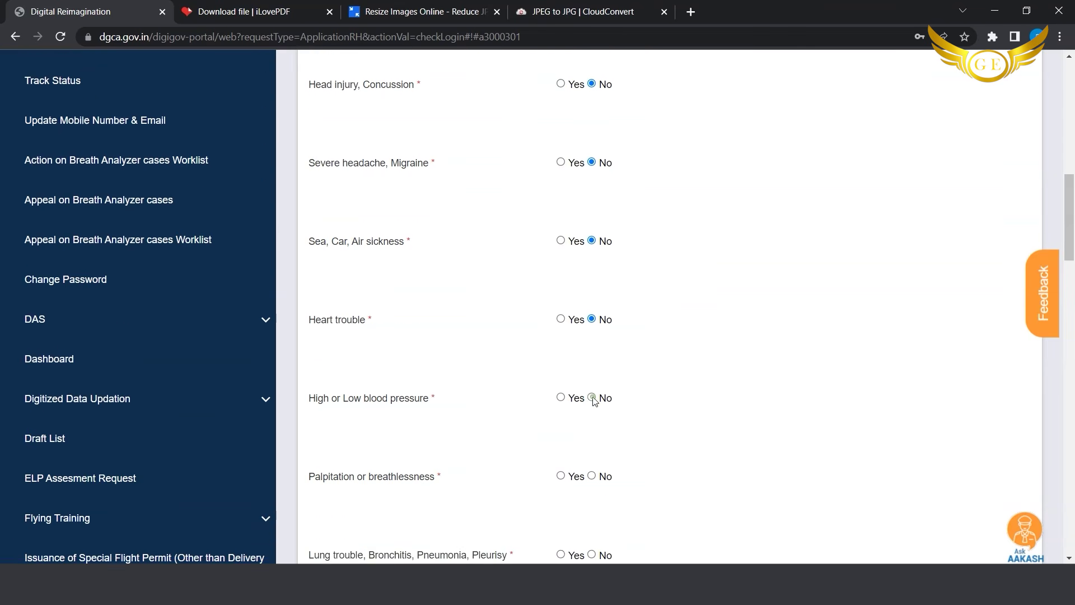
Answer No to the declarations on palpitation, lung trouble, asthma or hay fever, indigestion, and stomach or bowel trouble
scroll(593, 398, "down", 1)
left_click(592, 395)
scroll(593, 399, "down", 1)
left_click(591, 396)
scroll(594, 401, "down", 1)
left_click(592, 394)
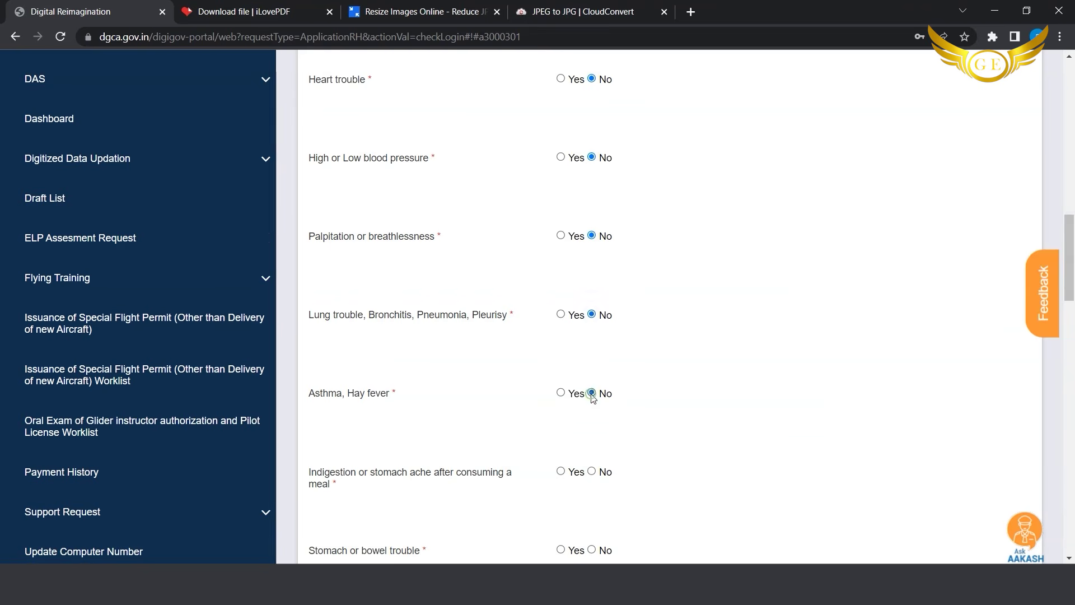
scroll(592, 397, "down", 1)
left_click(592, 398)
scroll(592, 400, "down", 1)
left_click(592, 394)
Answer No to the declarations on diabetes, malaria or tropical diseases, kidney or bladder trouble, and syphilis or gonorrhoea
scroll(592, 399, "down", 1)
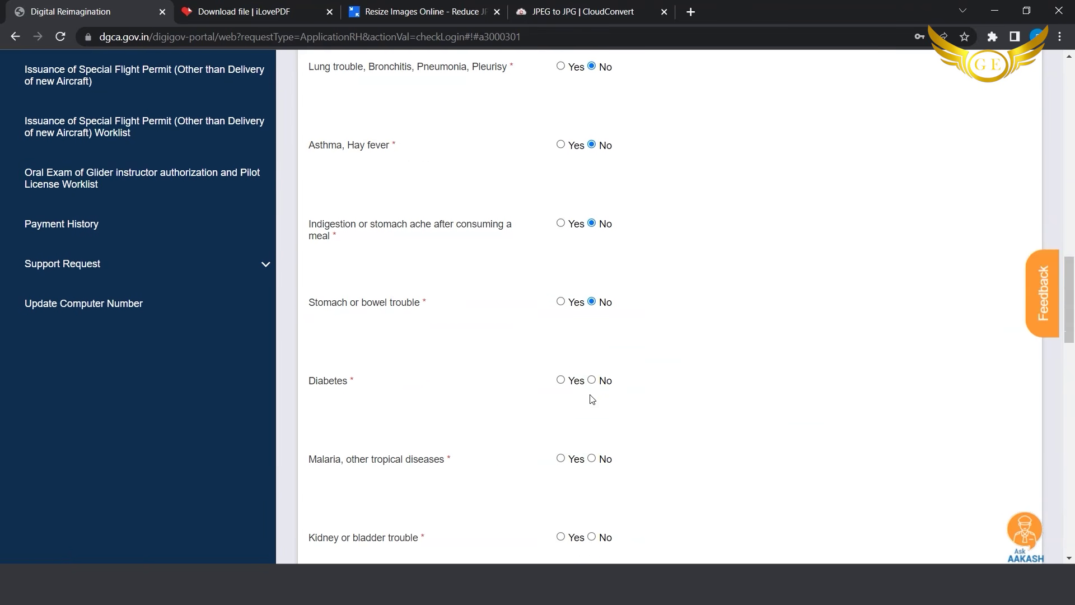
left_click(592, 381)
scroll(592, 381, "down", 1)
left_click(592, 394)
scroll(591, 392, "down", 2)
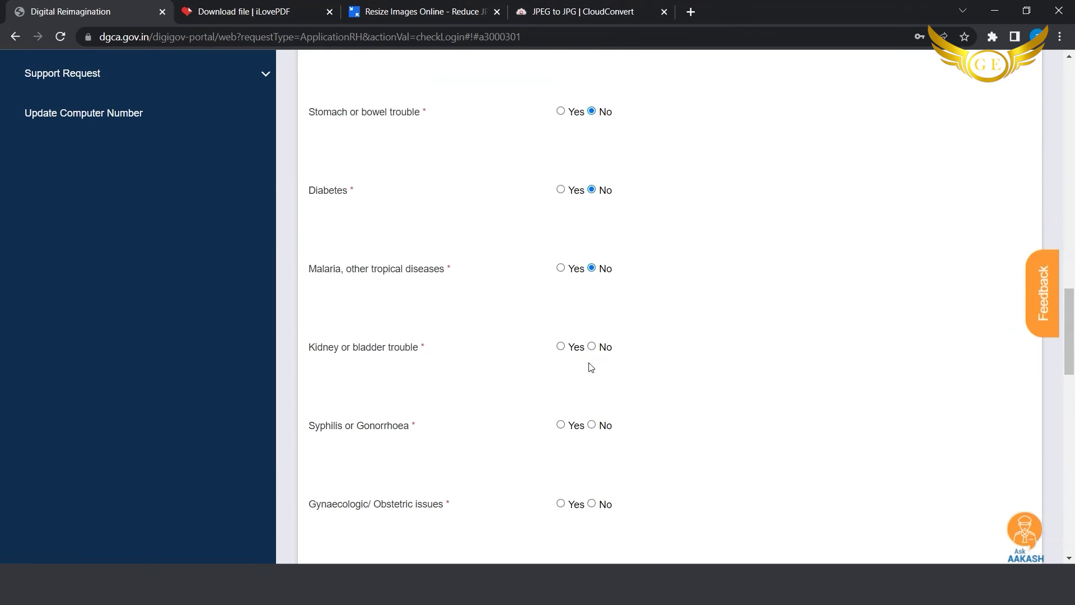
left_click(592, 346)
left_click(592, 425)
scroll(592, 427, "down", 1)
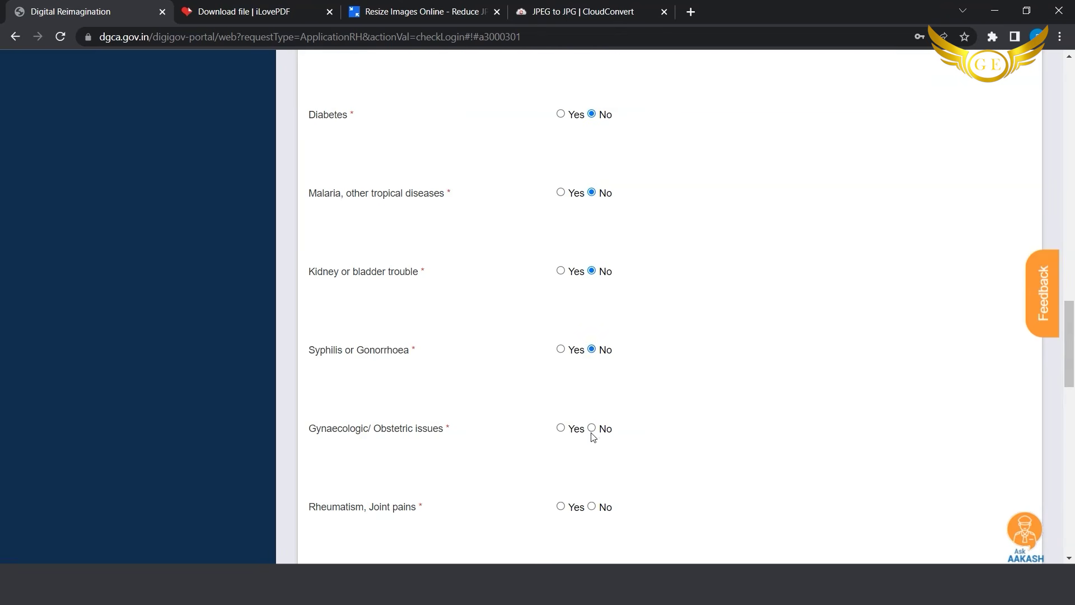
Answer No to the declarations from Gynaecologic/Obstetric issues through Eye trouble, including joint pains, ear trouble, deafness and frequent colds
left_click(592, 428)
scroll(593, 436, "down", 2)
left_click(592, 451)
scroll(592, 451, "down", 1)
left_click(592, 451)
scroll(594, 452, "down", 2)
left_click(591, 413)
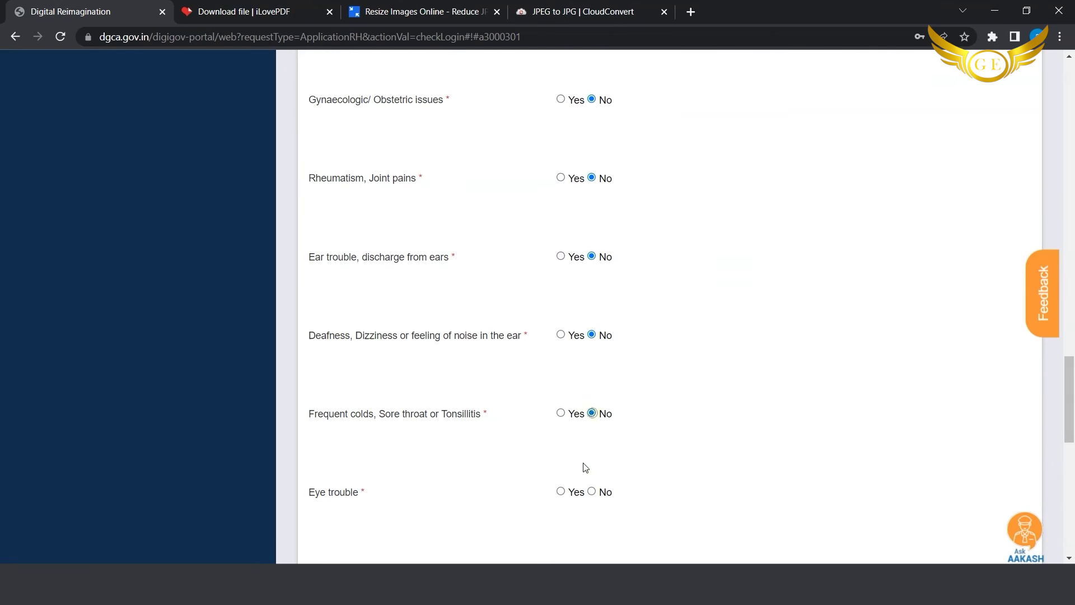
left_click(591, 492)
Answer No to difficulty seeing in the dark, any other illness, family history, current medication and previous DGCA Medical Examination
scroll(593, 492, "down", 2)
scroll(593, 504, "down", 1)
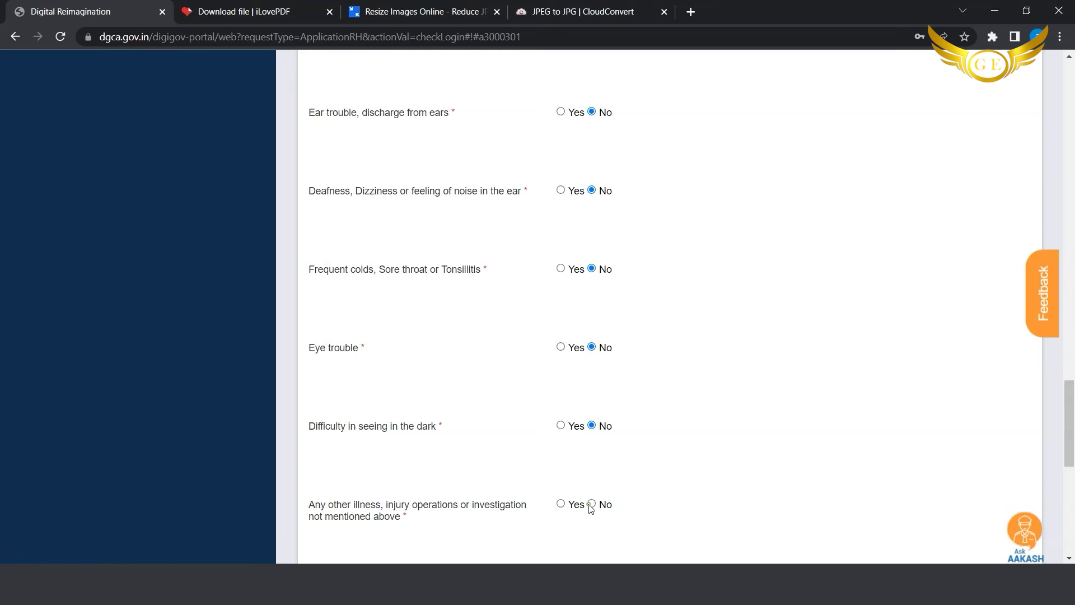
scroll(591, 504, "down", 2)
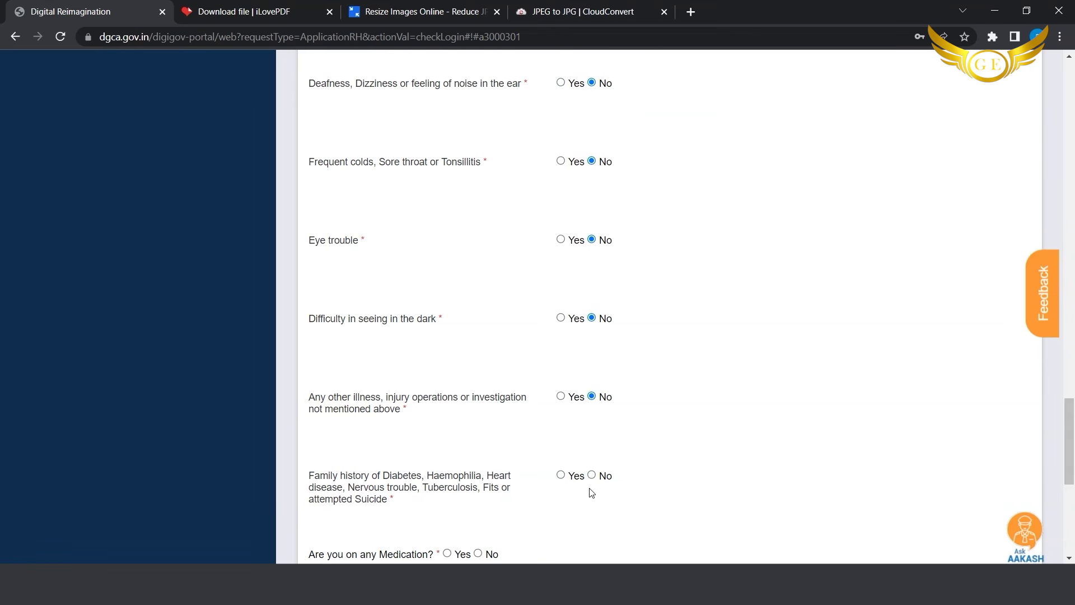
scroll(592, 478, "down", 2)
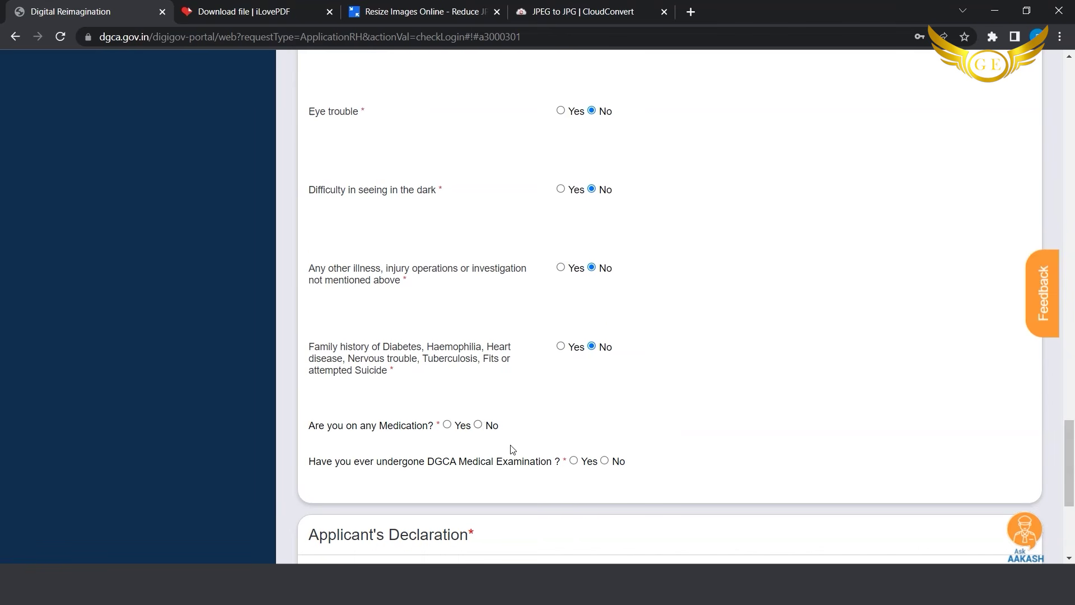
left_click(478, 425)
left_click(606, 462)
Accept the Applicant's Declaration and submit the Class 2 medical application, confirming and acknowledging the submission
scroll(608, 464, "down", 4)
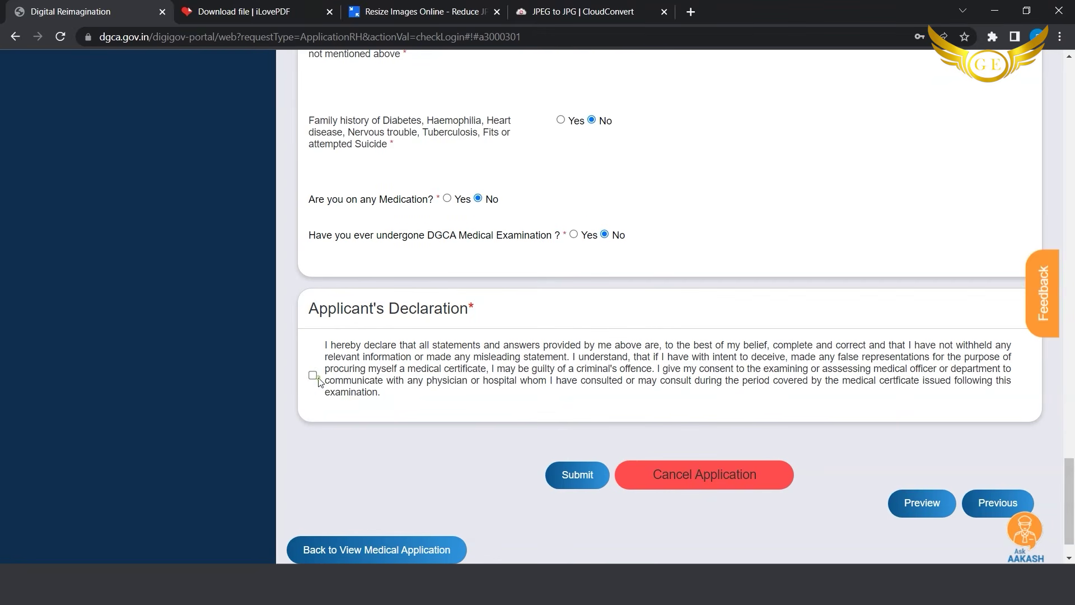
scroll(534, 405, "up", 4)
scroll(535, 406, "down", 5)
left_click(579, 426)
left_click(606, 116)
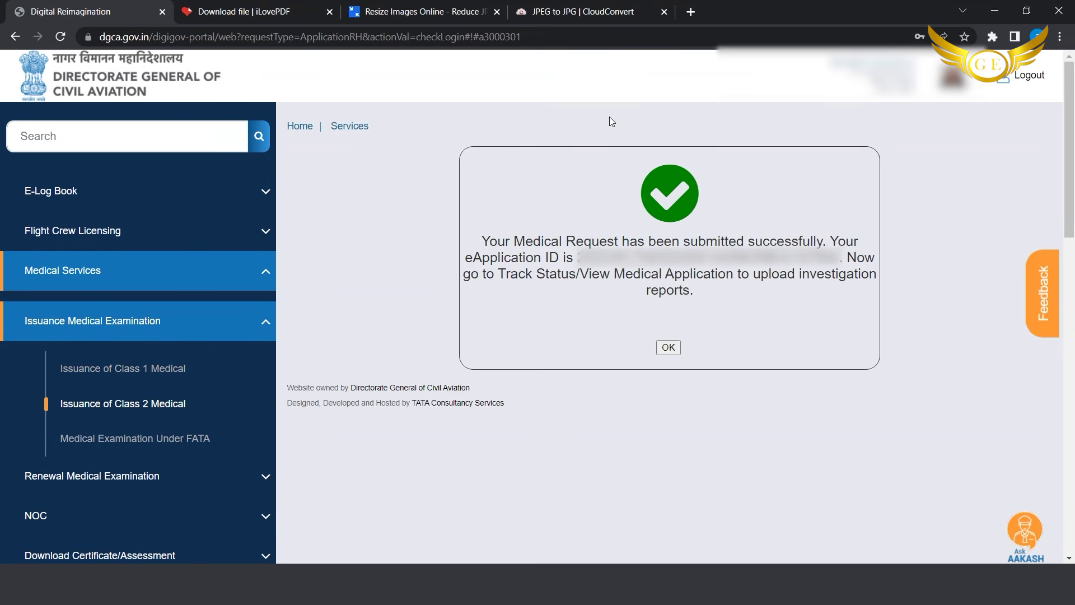
left_click(672, 350)
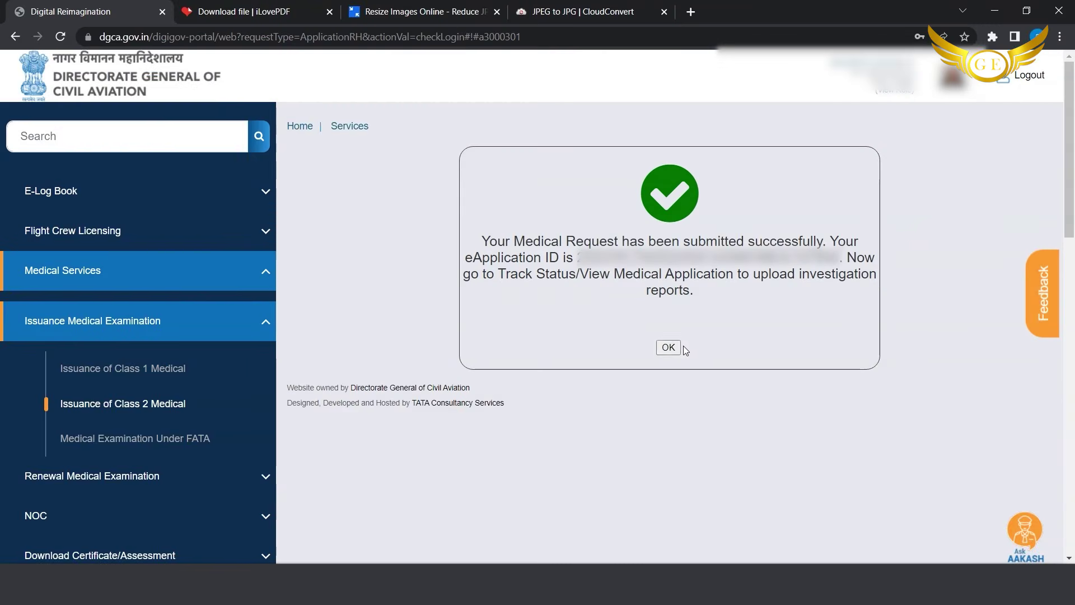
left_click(675, 348)
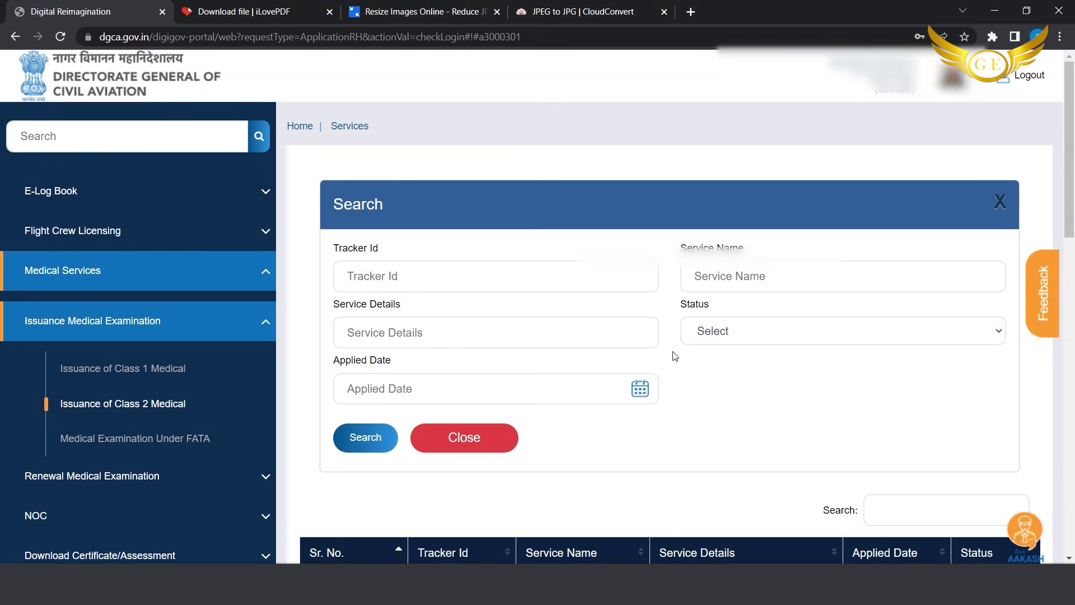
Open the pending Issuance of Class 2 Medical Certificate application from the tracking list and go to its Upload Investigation Reports section
scroll(644, 364, "down", 3)
scroll(1025, 392, "down", 3)
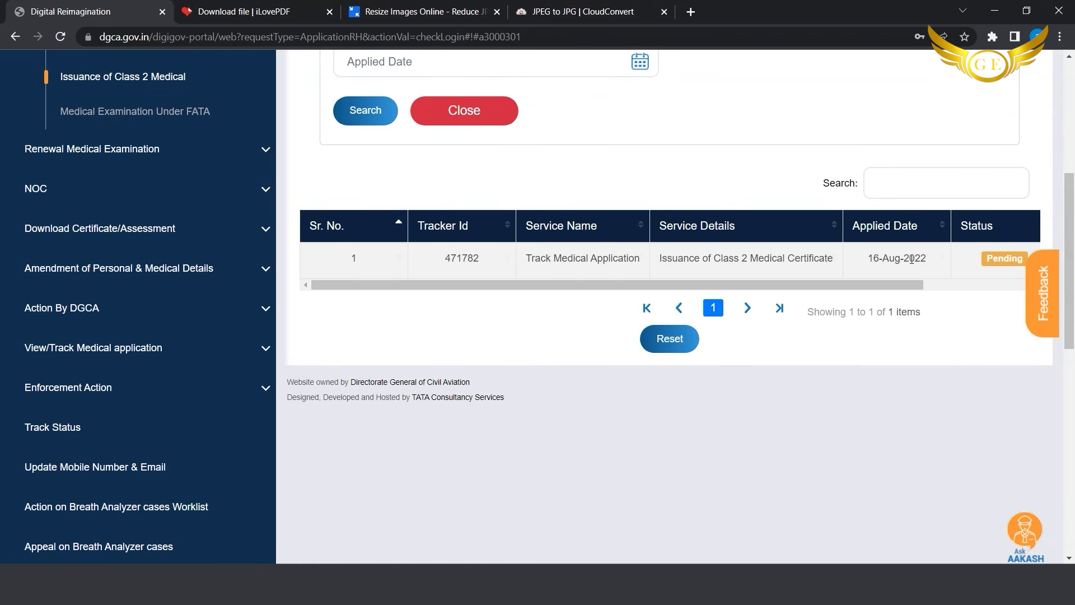
scroll(1024, 249, "right", 3)
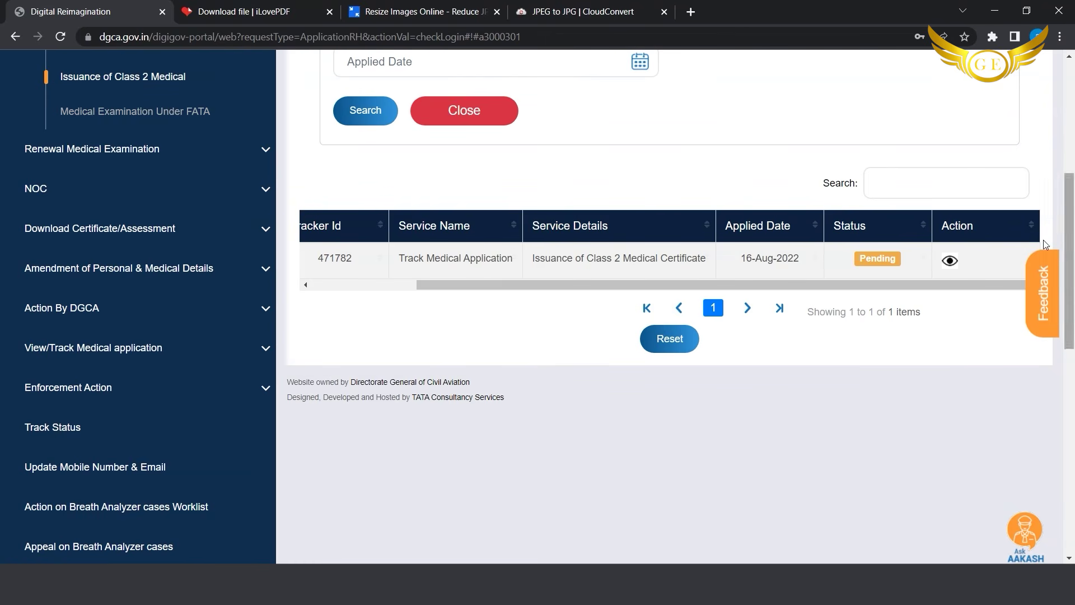
left_click(950, 262)
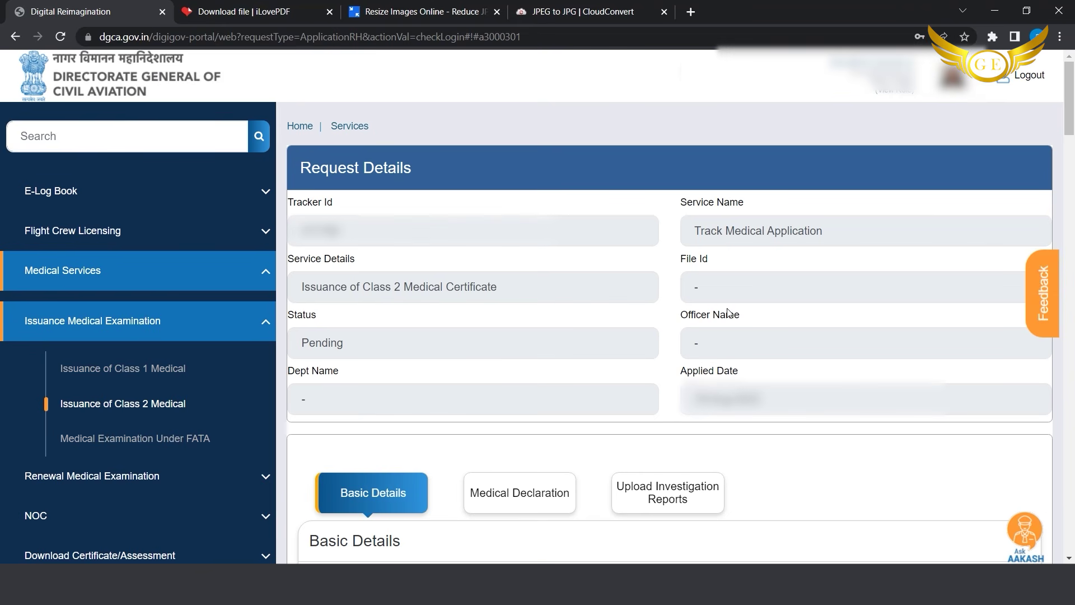
scroll(728, 312, "down", 6)
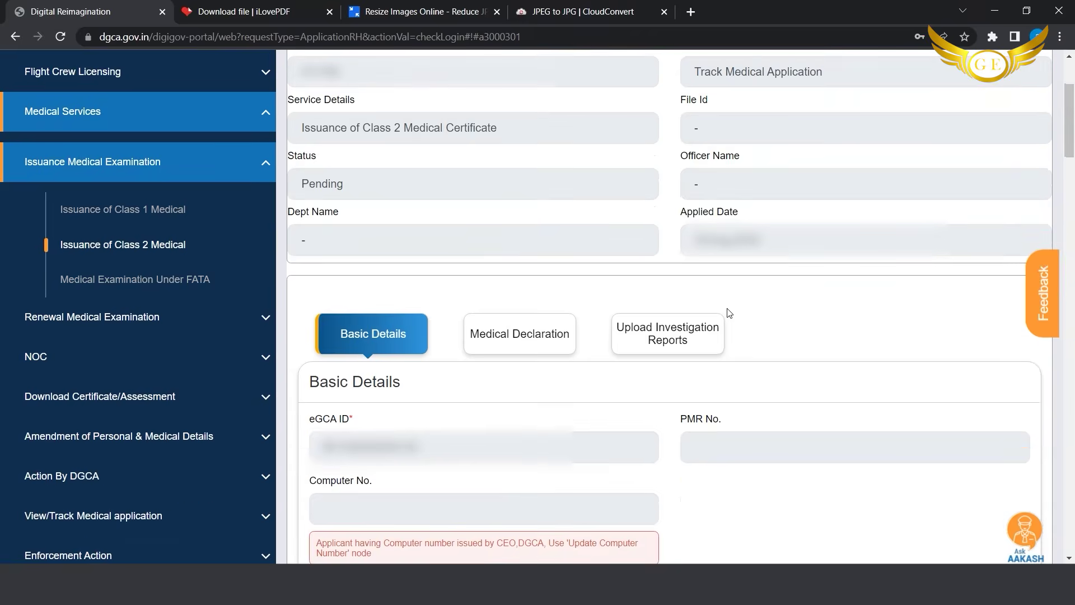
left_click(657, 139)
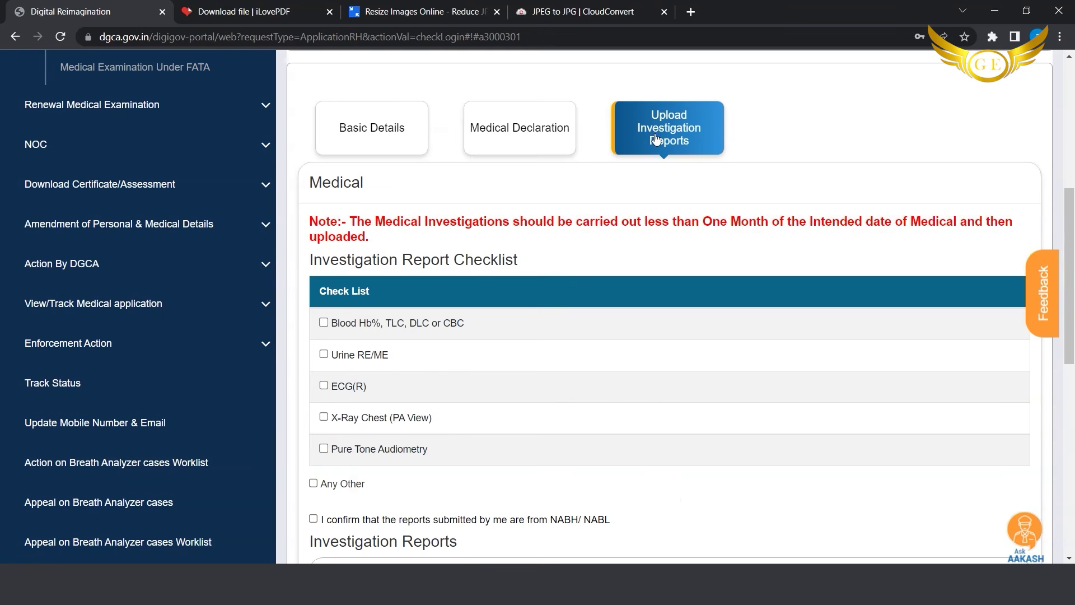
Tick the blood, Urine RE/ME, ECG(R), X-Ray Chest and Pure Tone Audiometry reports in the checklist and confirm they are from NABH/NABL
scroll(654, 137, "down", 3)
left_click(324, 145)
left_click(324, 177)
left_click(323, 240)
left_click(324, 272)
left_click(313, 341)
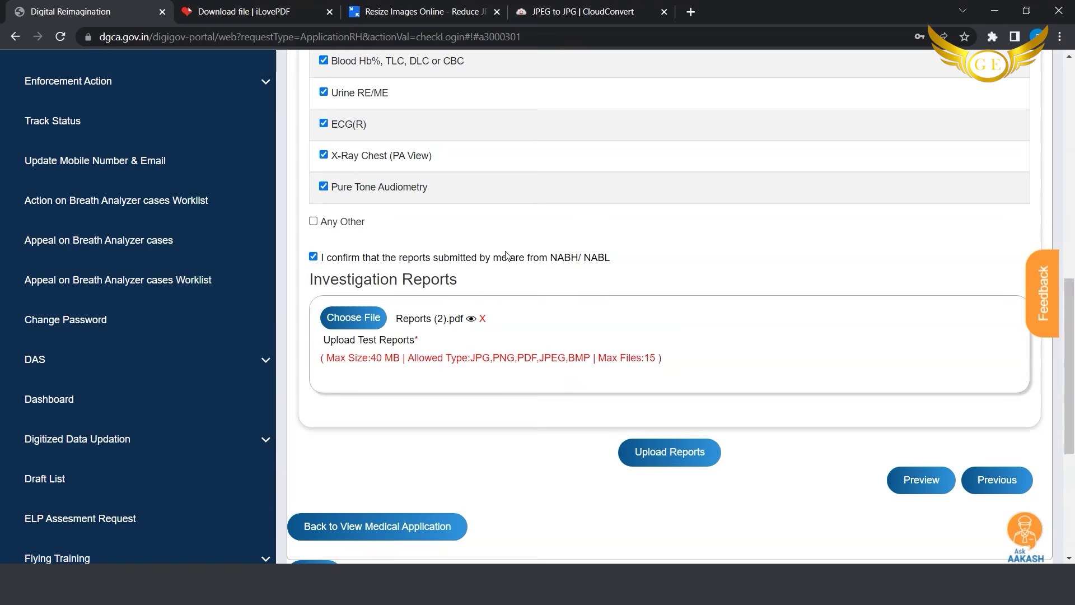
Review the checklist and upload the test reports file Reports (2).pdf, confirming that all required reports are included and acknowledging the upload
scroll(520, 247, "up", 5)
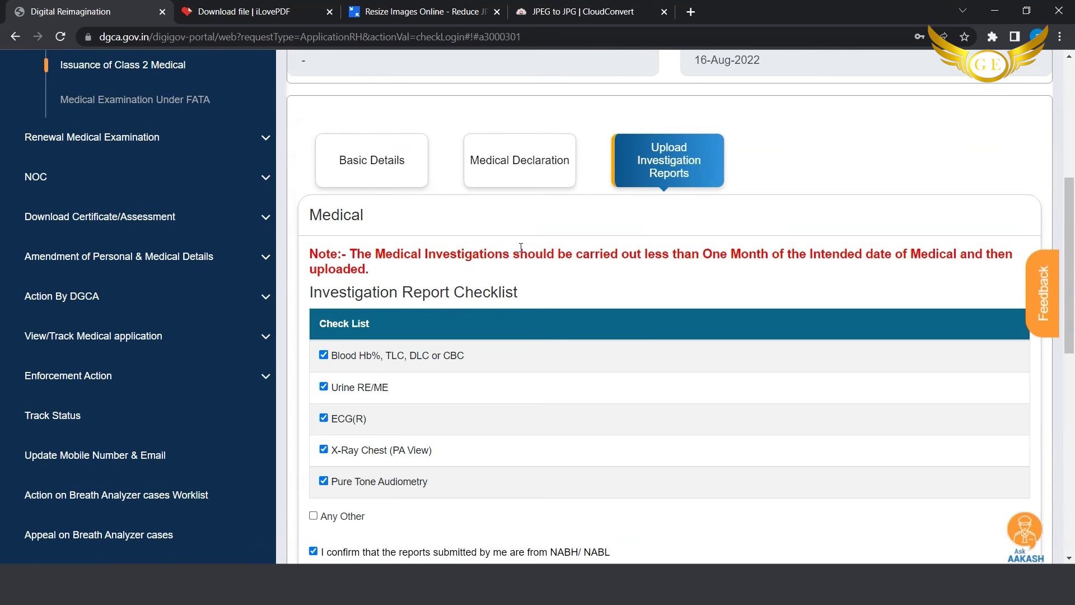
scroll(520, 247, "down", 3)
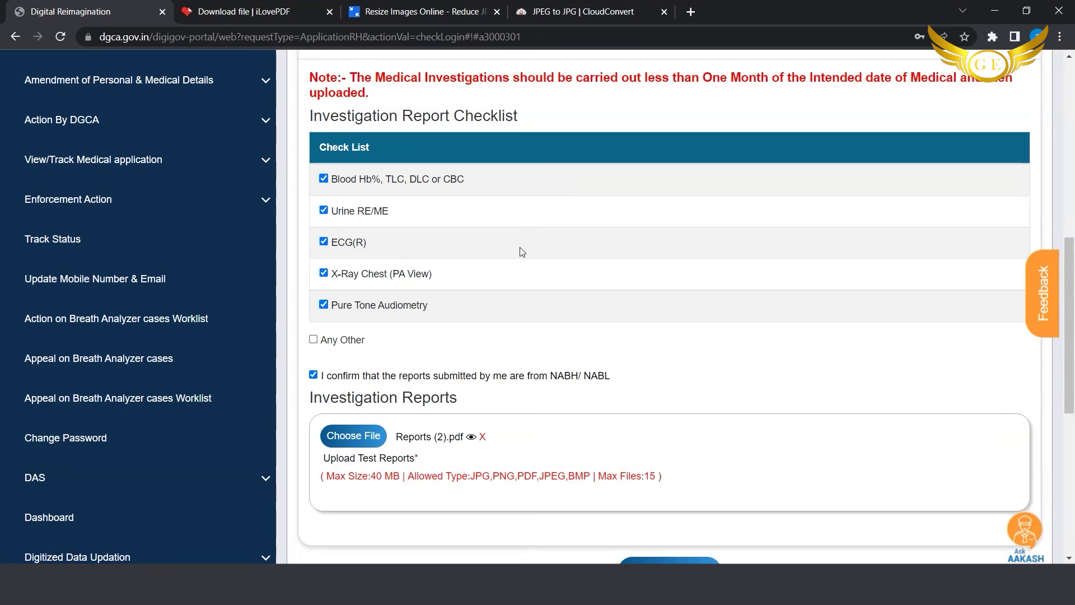
scroll(521, 252, "down", 3)
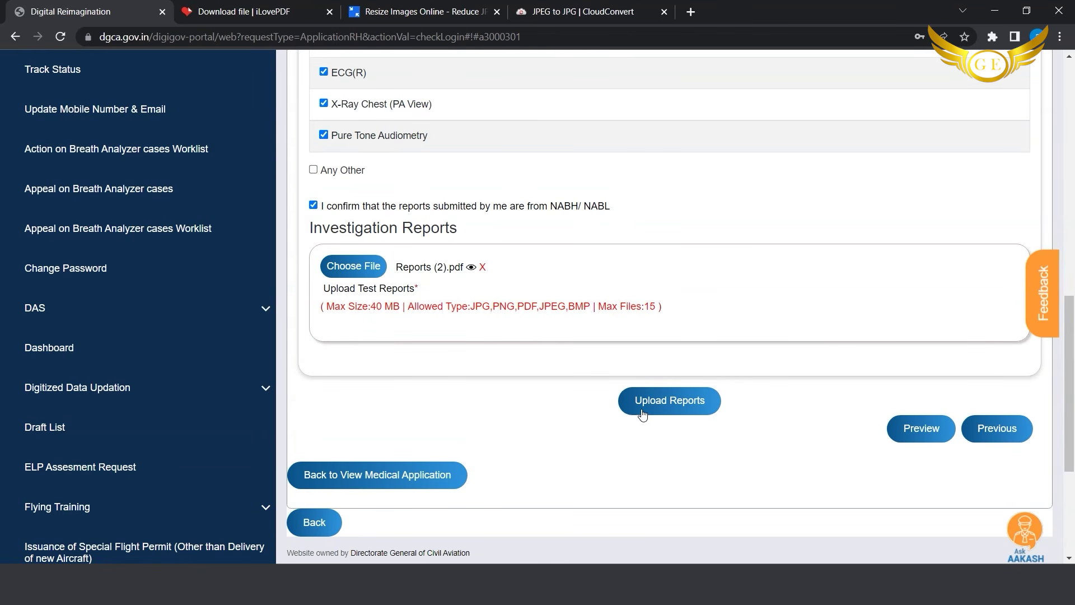
left_click(666, 399)
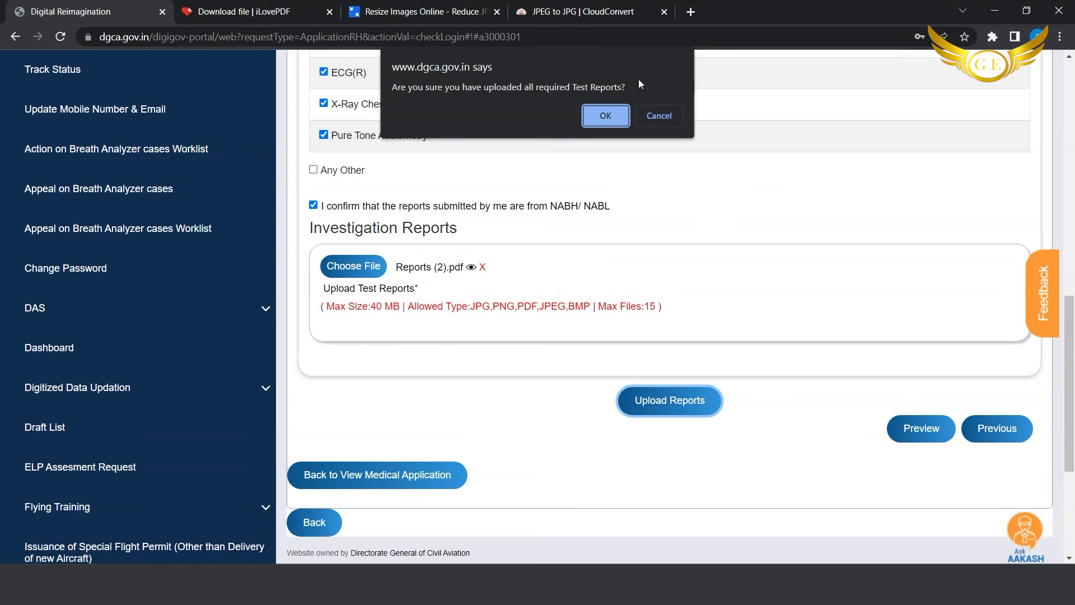
left_click(608, 118)
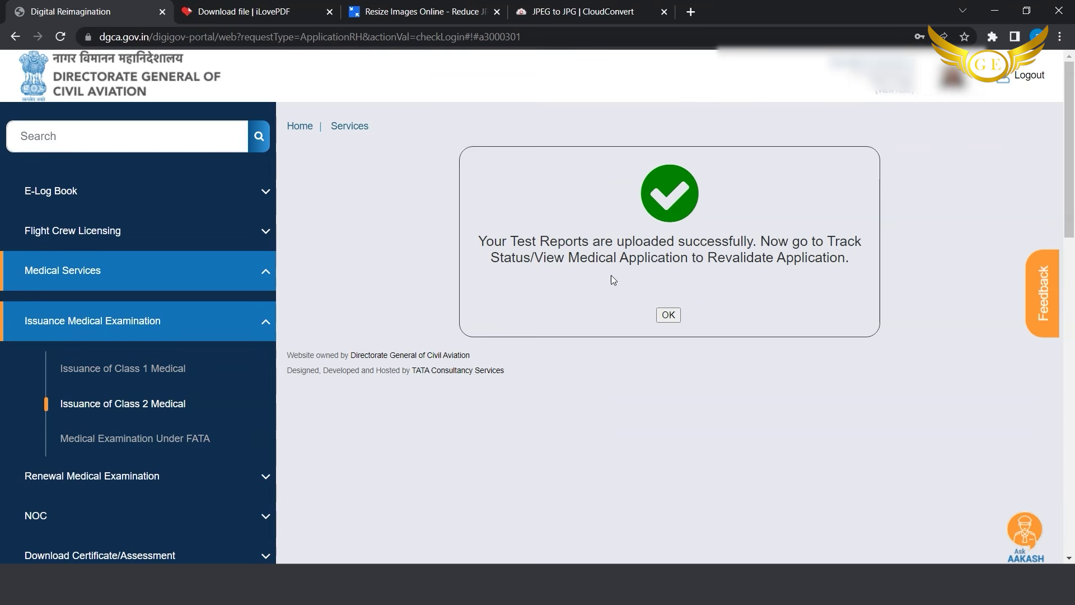
left_click(670, 315)
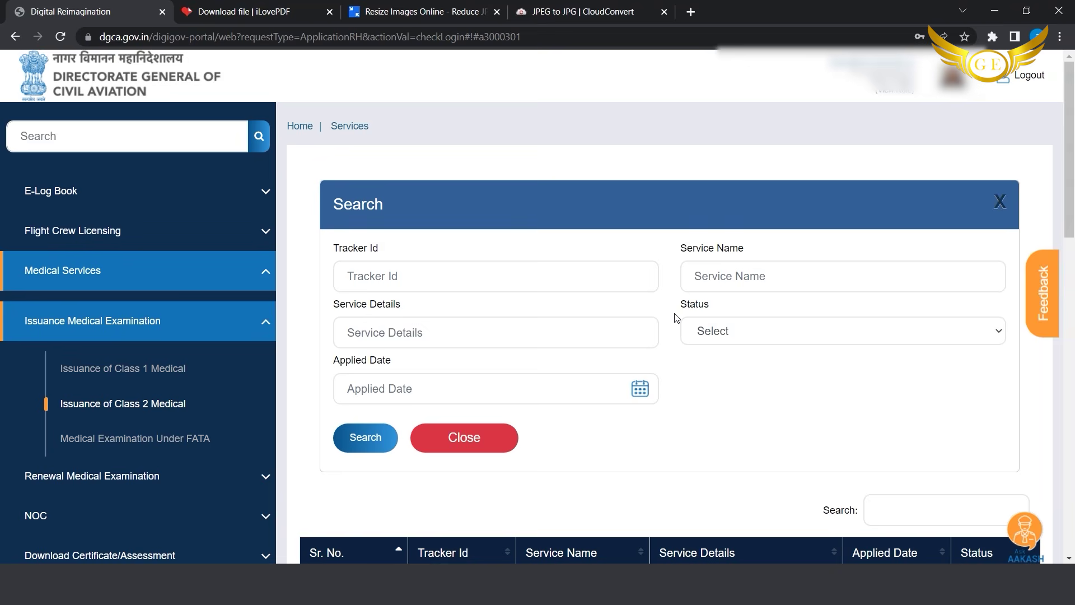
Reopen the pending Class 2 medical application from the tracking list and go to its Medical Declaration section
scroll(748, 467, "down", 2)
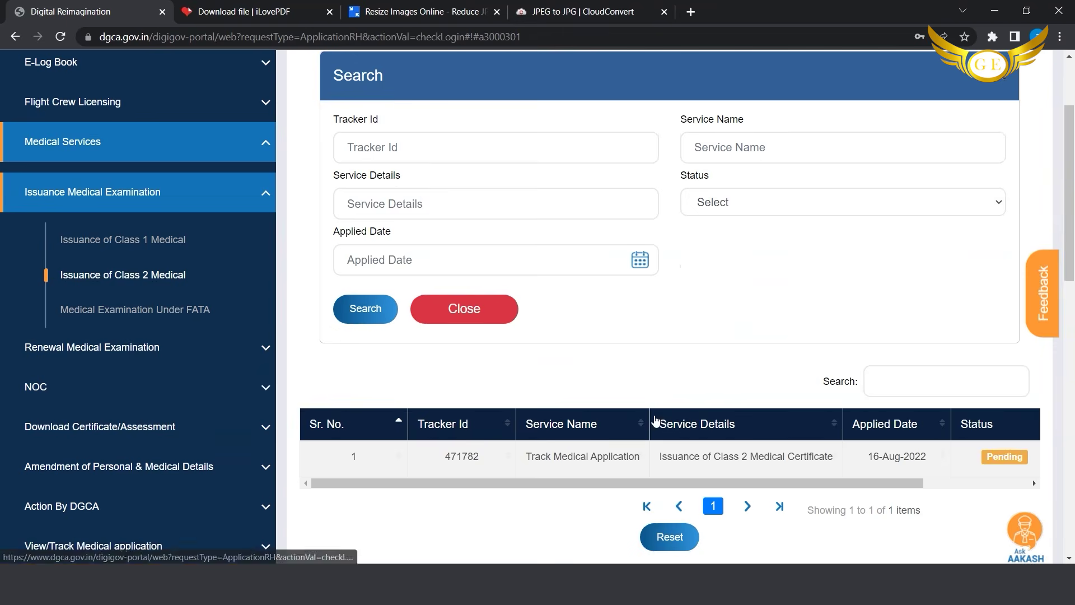
scroll(748, 467, "right", 3)
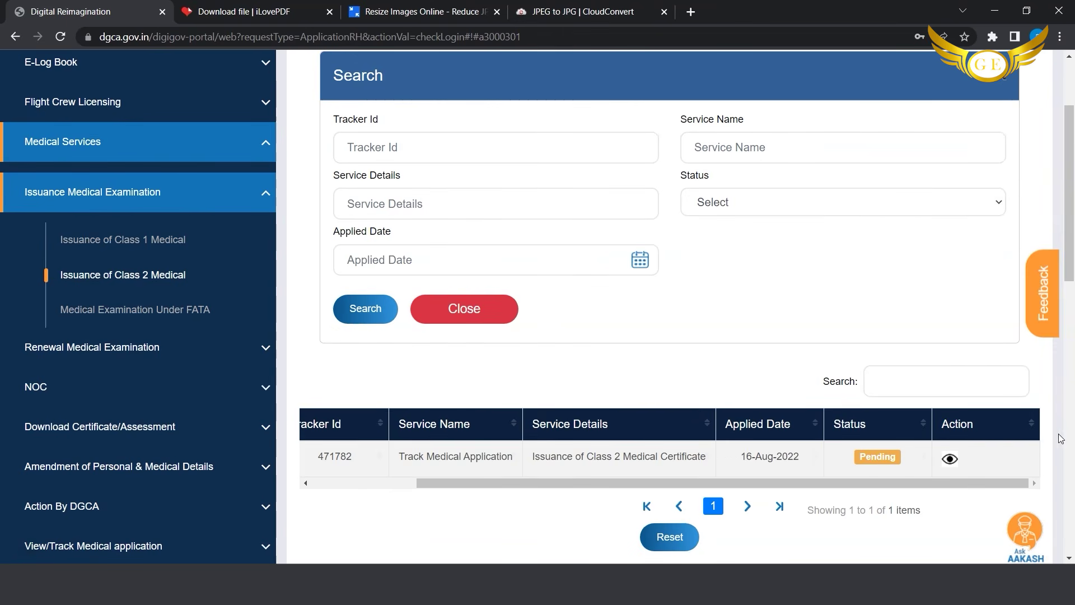
left_click(959, 451)
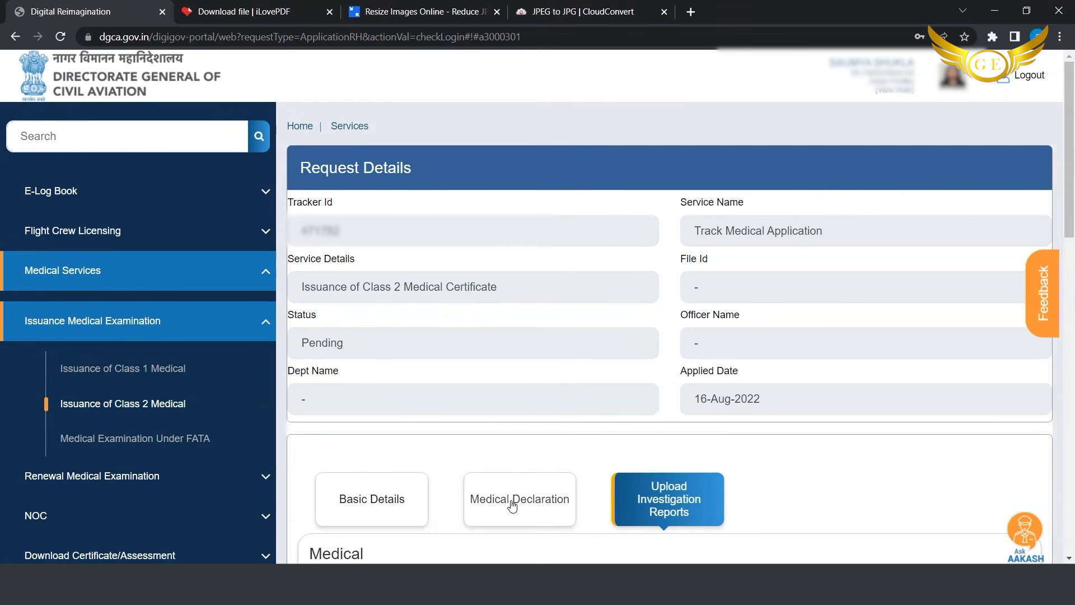
left_click(511, 503)
Revalidate the application below the Applicant's Declaration and confirm the revalidation
scroll(509, 504, "down", 20)
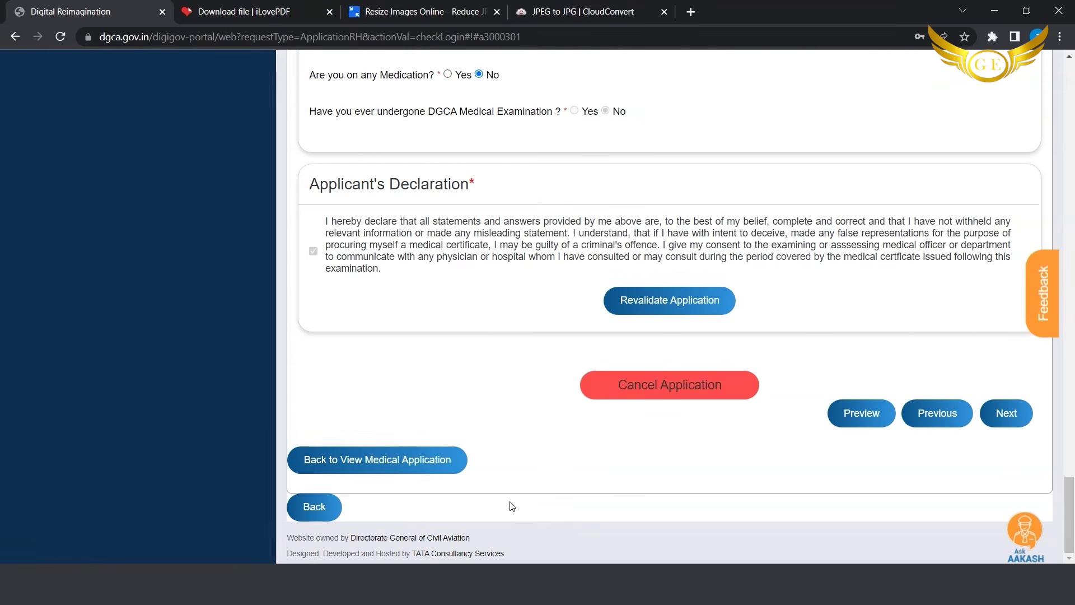
left_click(680, 303)
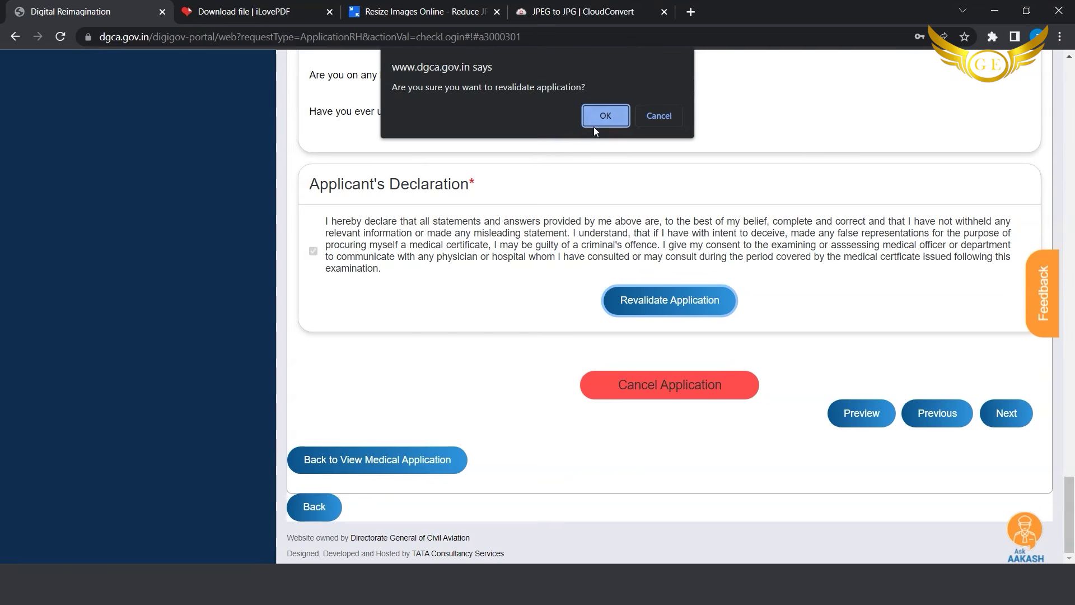
left_click(594, 117)
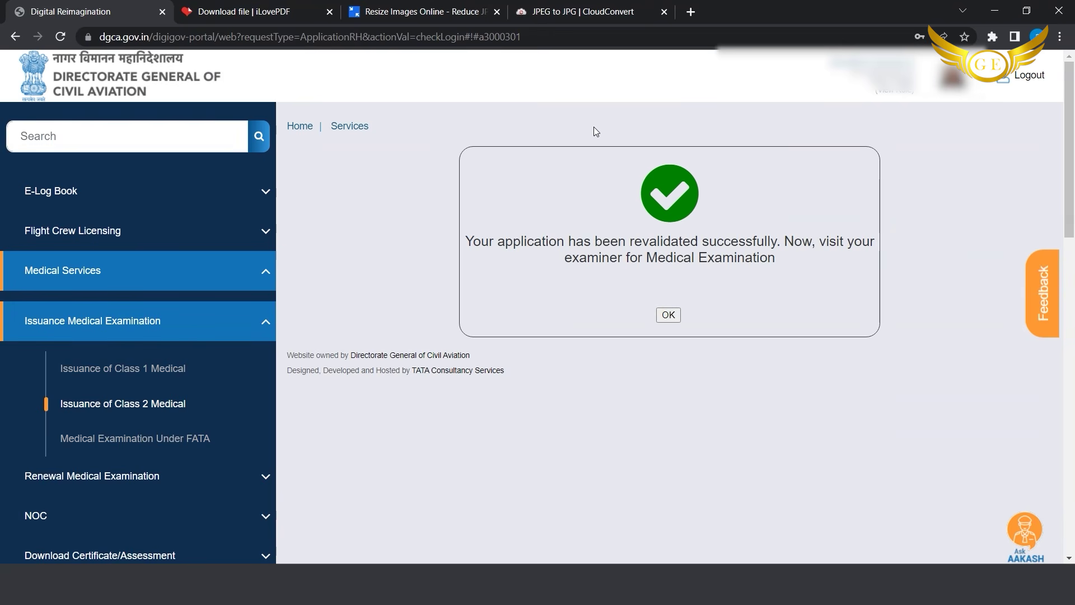